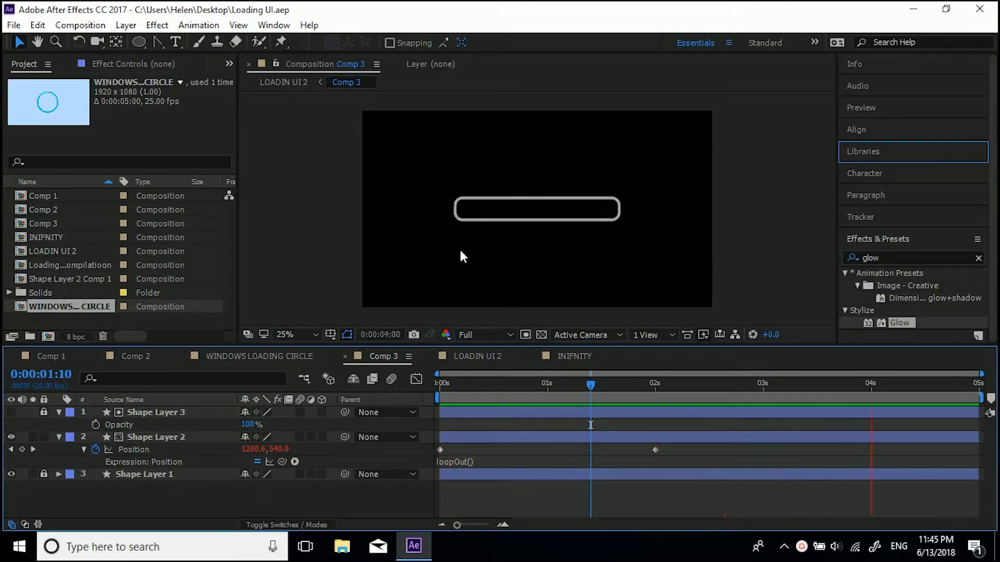
Step: Start a new project and create a 1920 x 1080, 25 fps, five-second composition named "Loading bar"
{"action": "left_click", "coordinate": [14, 25]}
{"action": "mouse_move", "coordinate": [26, 42]}
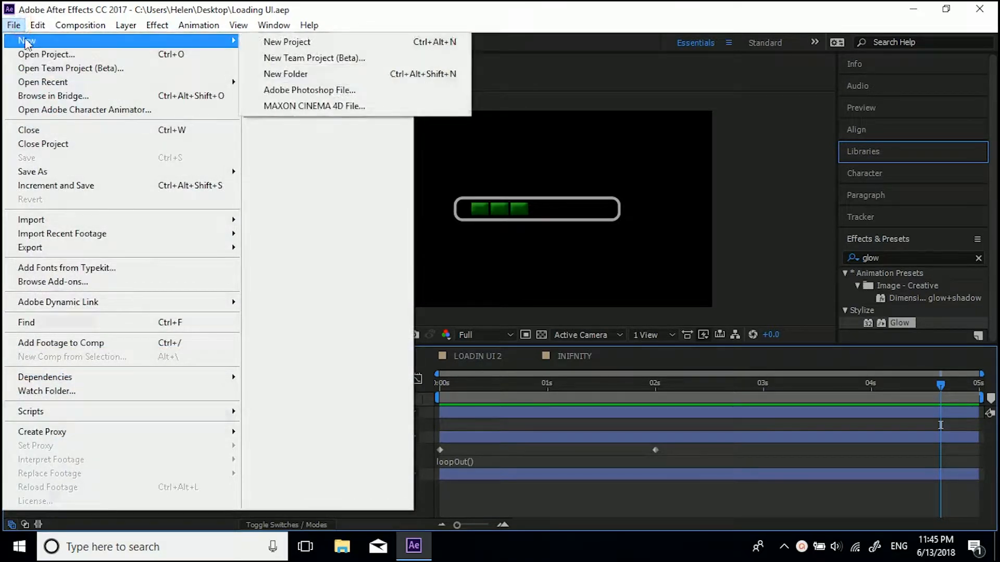
{"action": "left_click", "coordinate": [281, 41]}
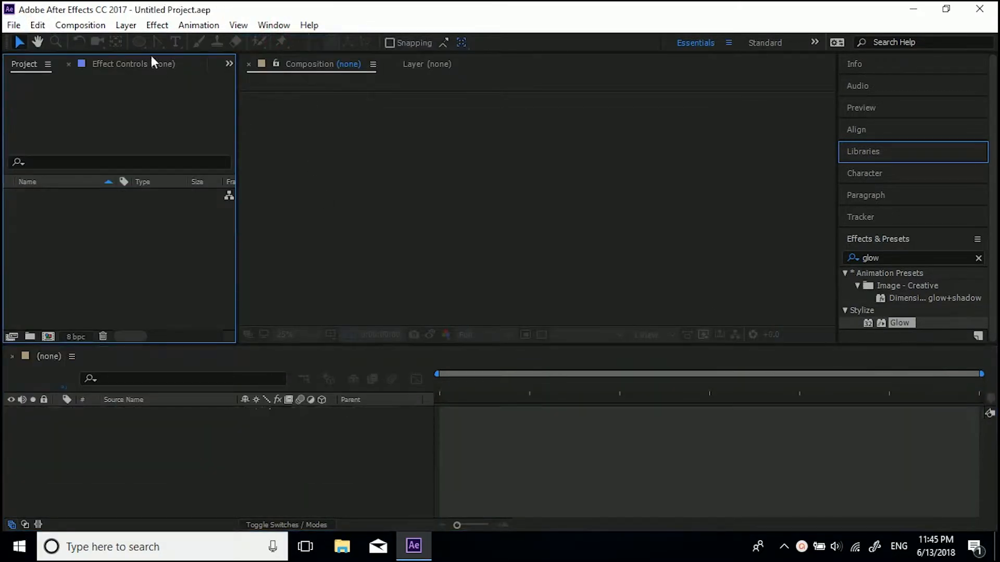
{"action": "left_click", "coordinate": [92, 25]}
{"action": "left_click", "coordinate": [112, 41]}
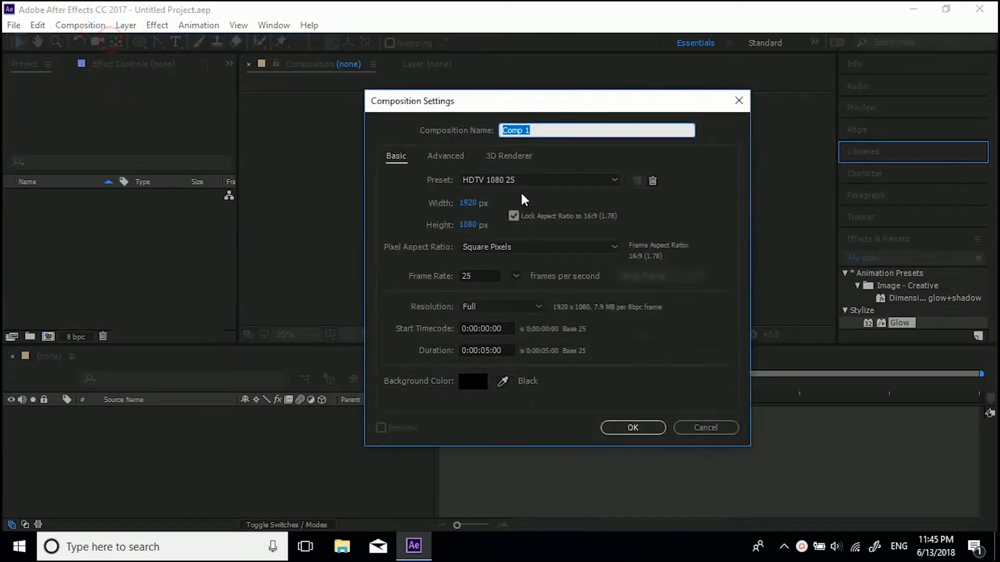
{"action": "type", "text": "Loading bar"}
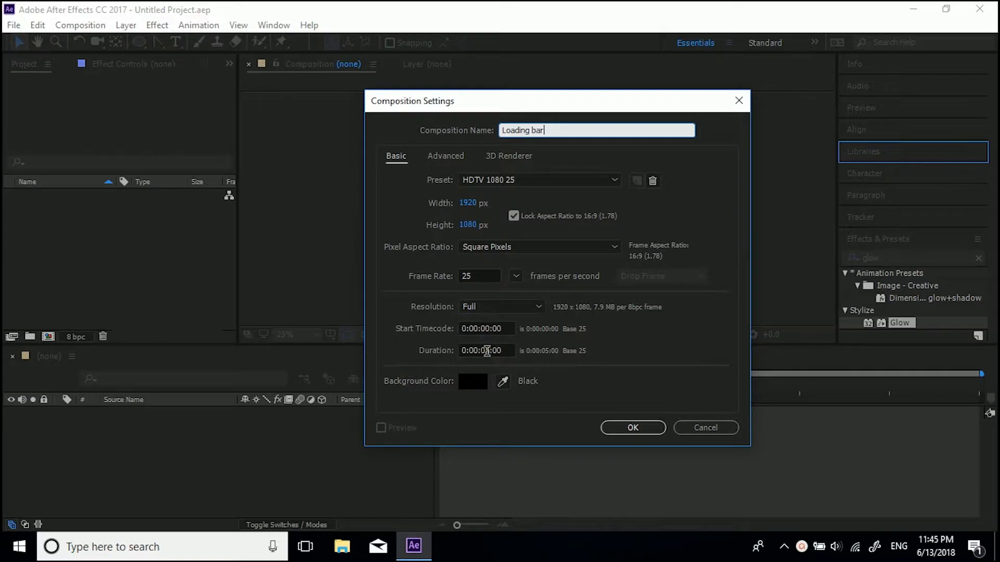
{"action": "left_click", "coordinate": [631, 426]}
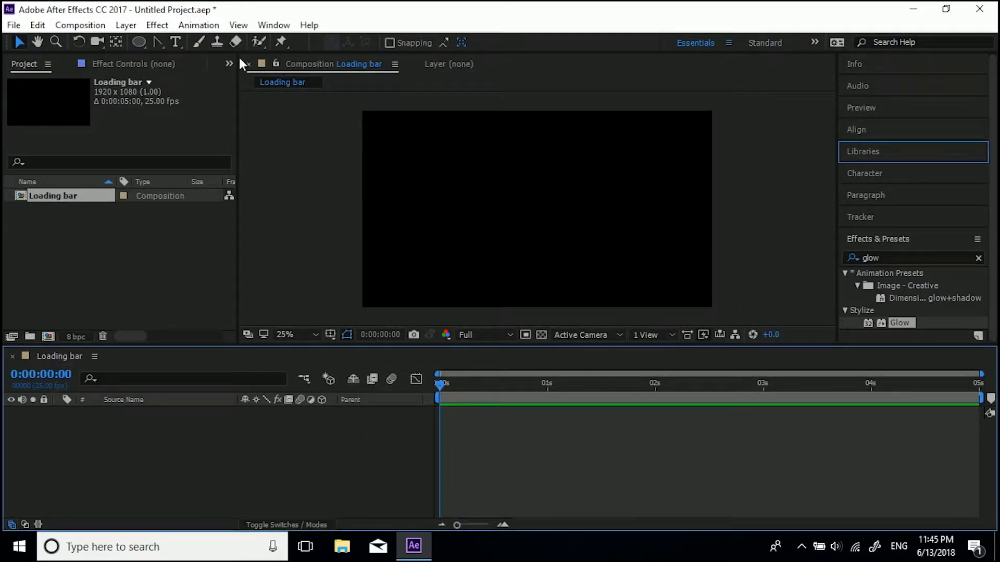
Step: Choose the Rounded Rectangle tool and set its fill to None and its stroke colour to light grey C0C0C0
{"action": "left_click", "coordinate": [140, 42]}
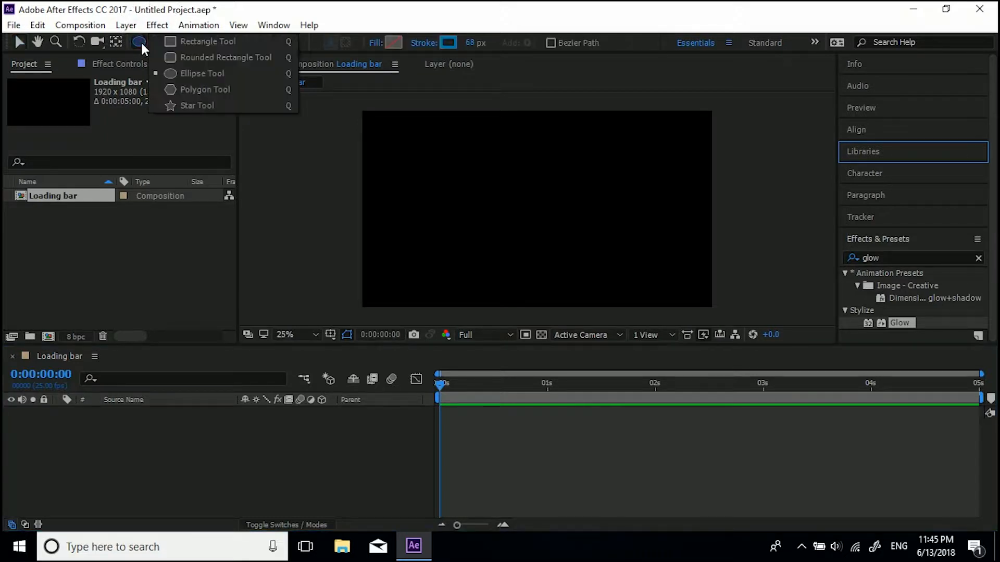
{"action": "left_click", "coordinate": [168, 56]}
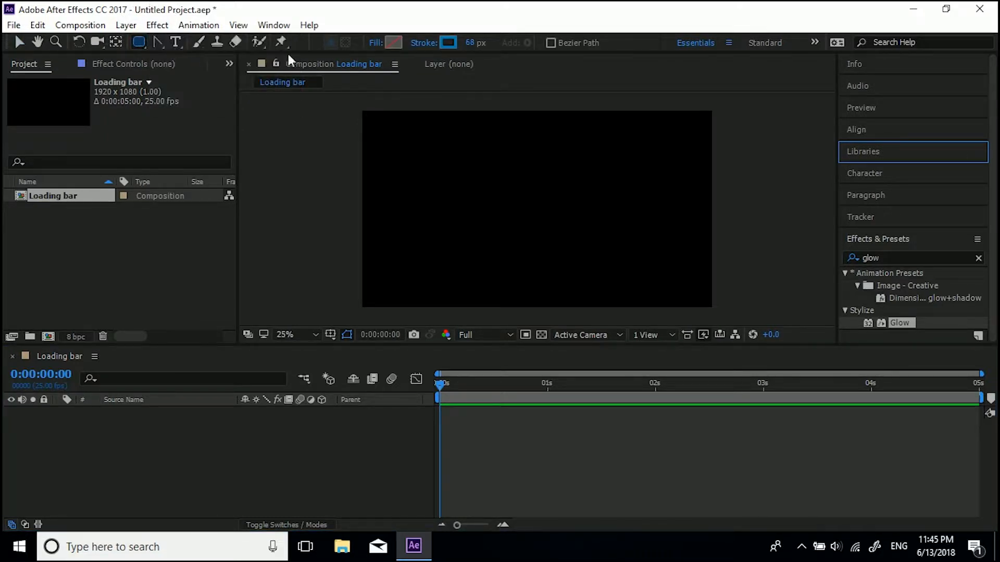
{"action": "left_click", "coordinate": [373, 43]}
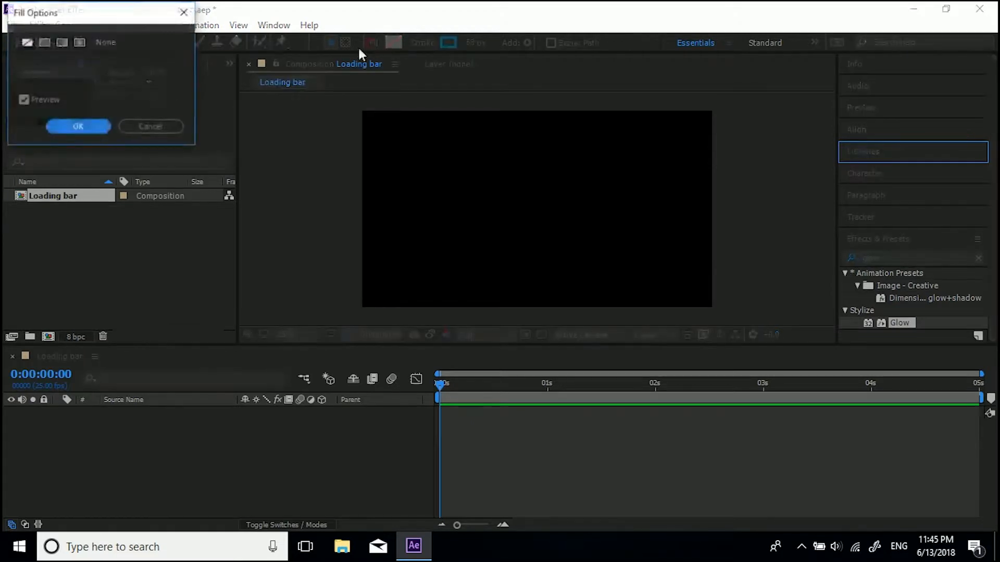
{"action": "left_click", "coordinate": [27, 45]}
{"action": "left_click", "coordinate": [102, 127]}
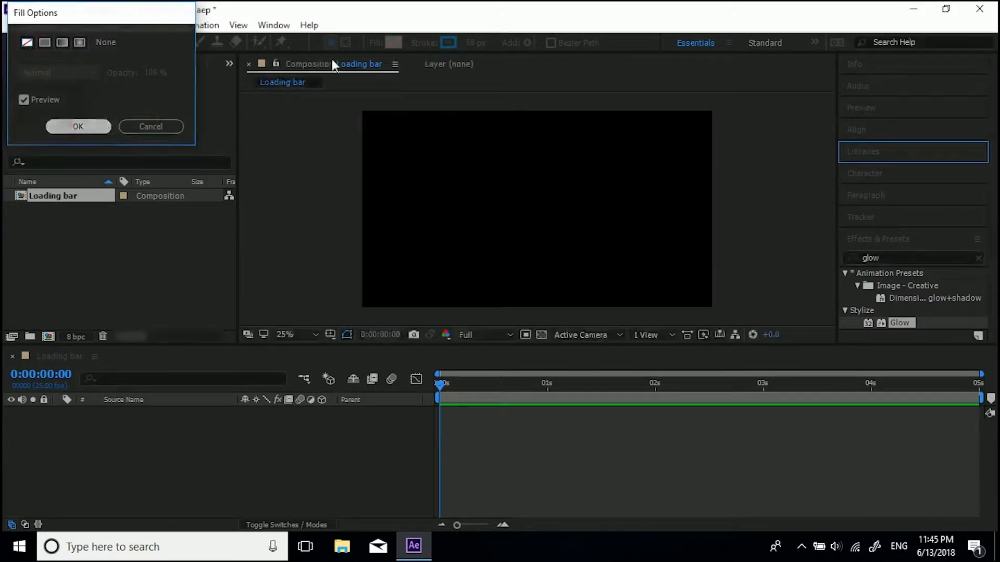
{"action": "left_click", "coordinate": [443, 46]}
{"action": "mouse_move", "coordinate": [39, 94]}
{"action": "left_mouse_down"}
{"action": "mouse_move", "coordinate": [7, 112]}
{"action": "mouse_move", "coordinate": [22, 119]}
{"action": "mouse_move", "coordinate": [22, 83]}
{"action": "left_mouse_up"}
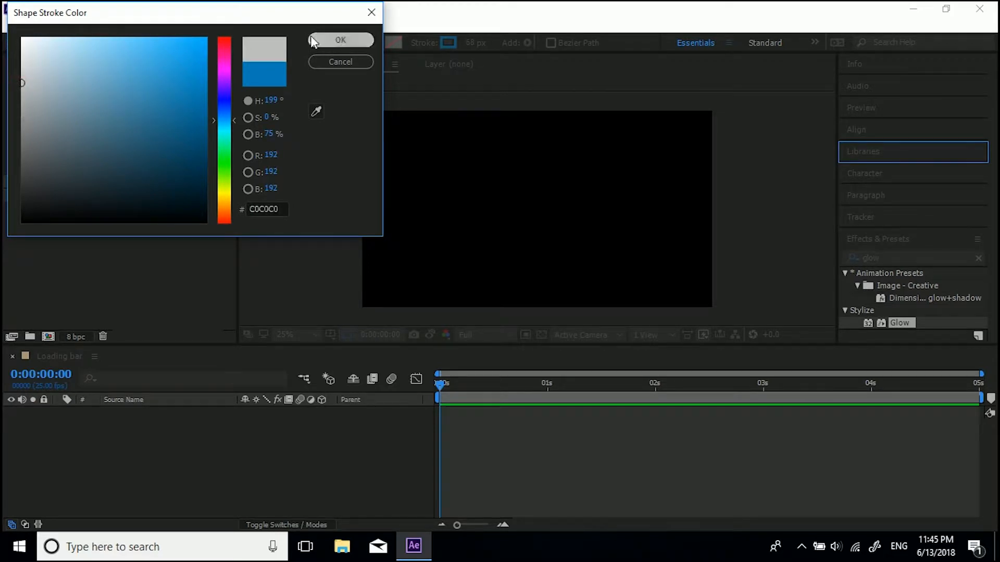
{"action": "left_click", "coordinate": [312, 37]}
Step: Draw a wide rounded rectangle about 1164 by 172 px near the middle of the composition
{"action": "left_click", "coordinate": [468, 44]}
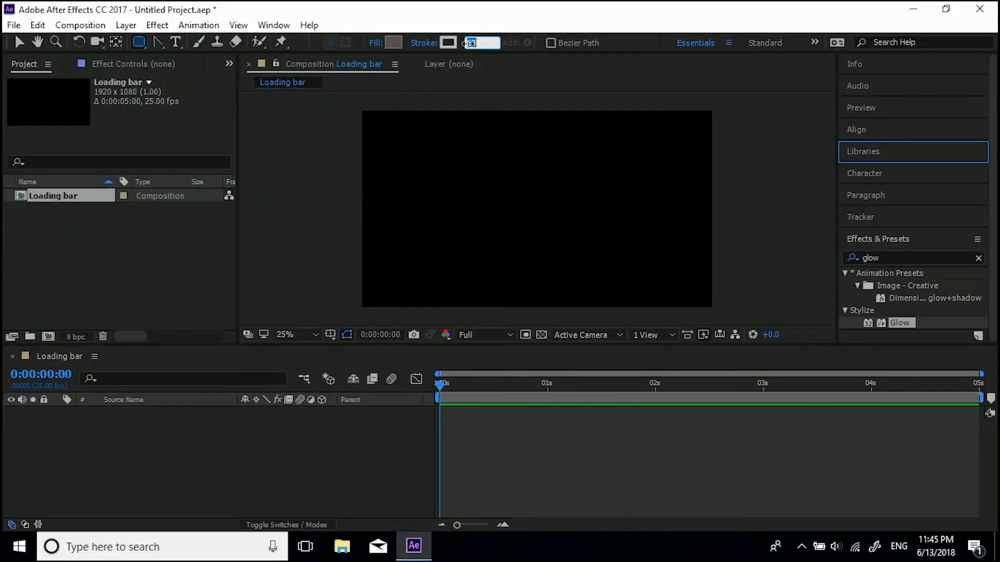
{"action": "type", "text": "50"}
{"action": "mouse_move", "coordinate": [441, 189]}
{"action": "left_mouse_down"}
{"action": "mouse_move", "coordinate": [552, 216]}
{"action": "mouse_move", "coordinate": [654, 221]}
{"action": "left_mouse_up"}
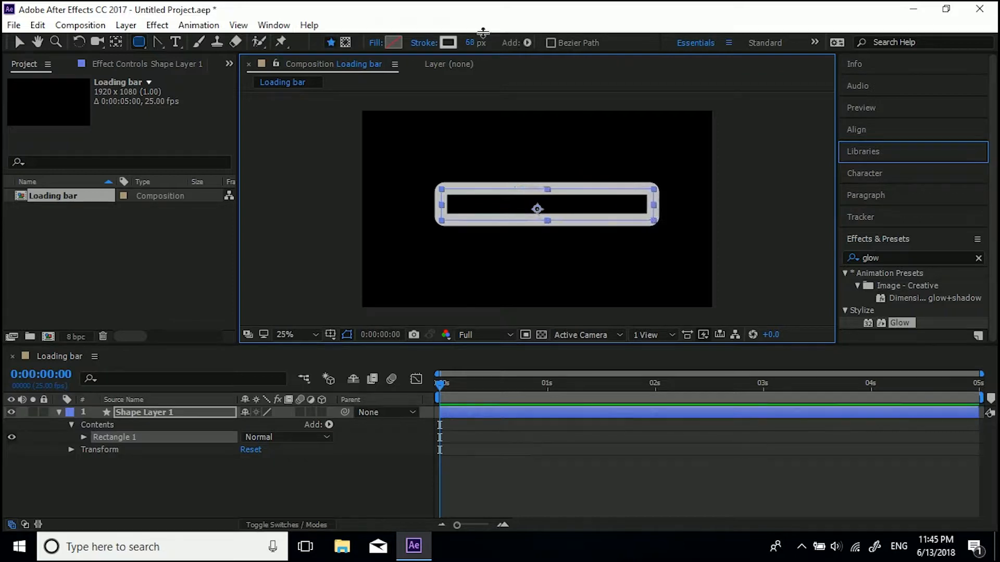
Step: Set the rounded rectangle's stroke width to 15 px
{"action": "left_click", "coordinate": [469, 44]}
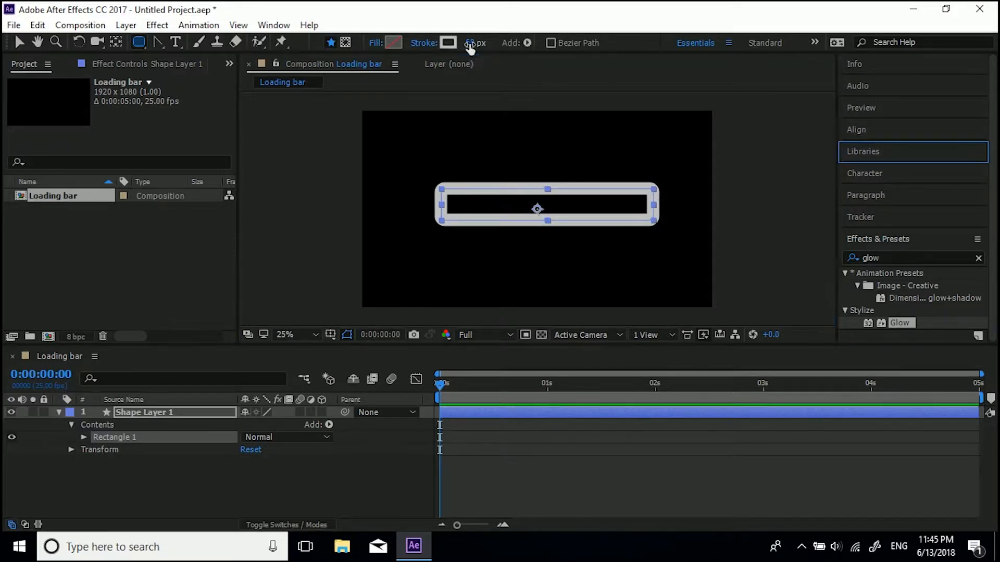
{"action": "type", "text": "30"}
{"action": "left_click_drag", "start_coordinate": [485, 41], "coordinate": [462, 43]}
{"action": "type", "text": "15"}
{"action": "type", "text": "20"}
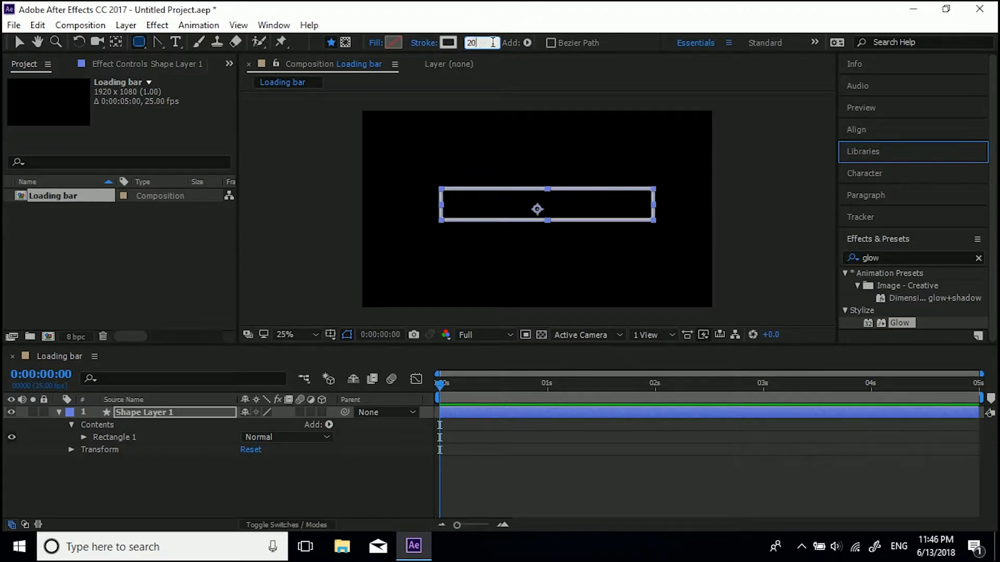
{"action": "left_click_drag", "start_coordinate": [493, 42], "coordinate": [464, 44]}
{"action": "type", "text": "15"}
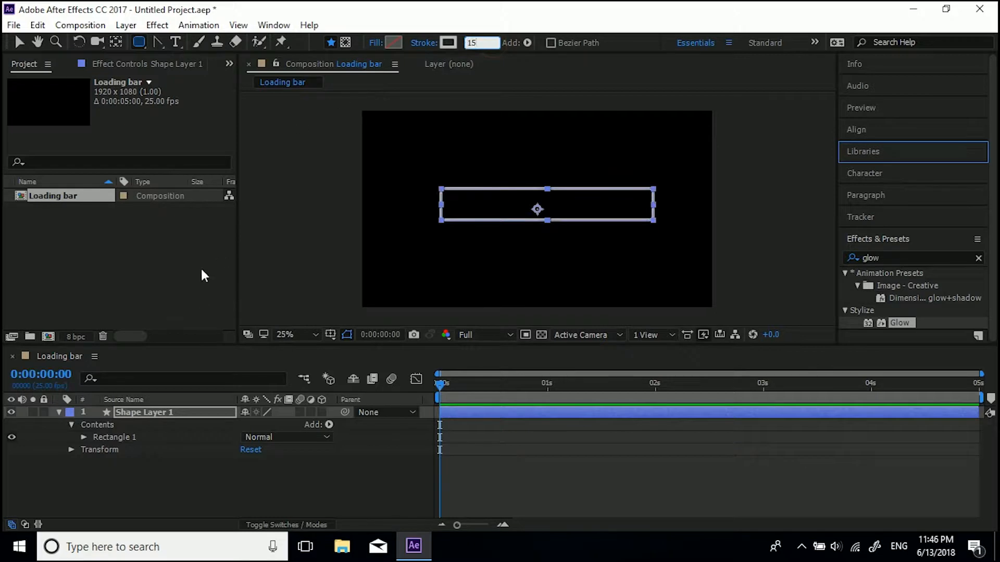
{"action": "key", "text": "Return"}
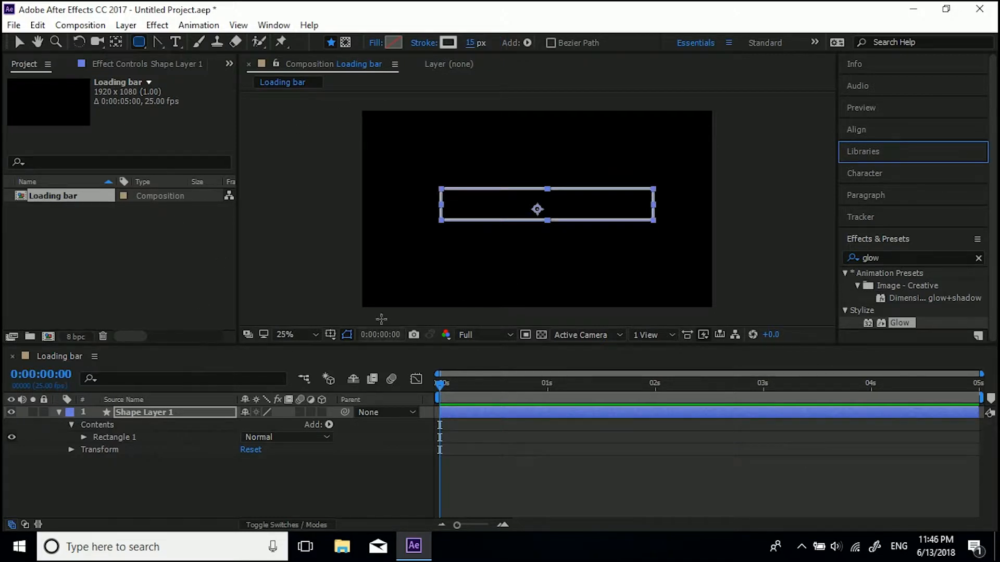
Step: Set the roundness of the rectangle's path to 40
{"action": "left_click", "coordinate": [83, 437]}
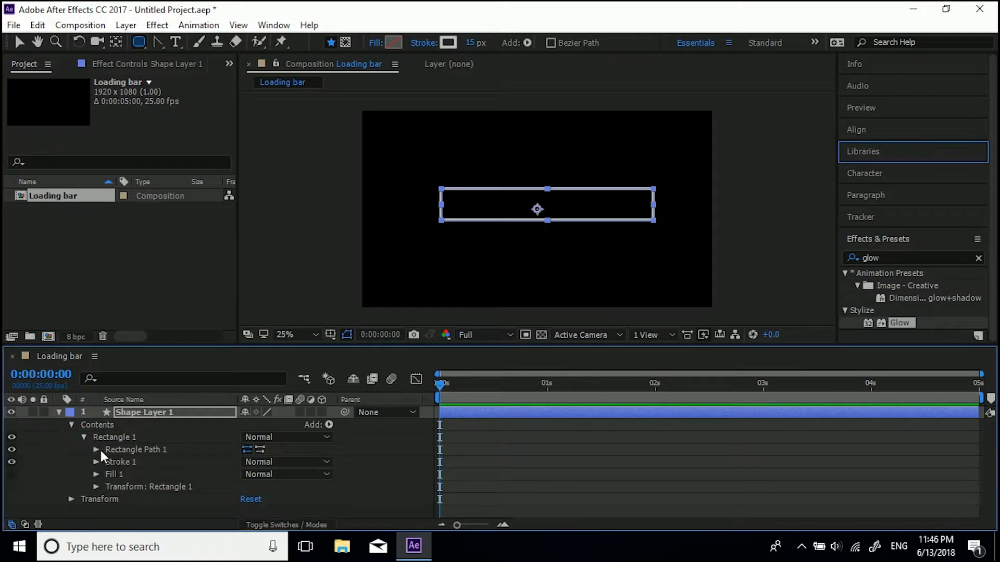
{"action": "left_click", "coordinate": [98, 449]}
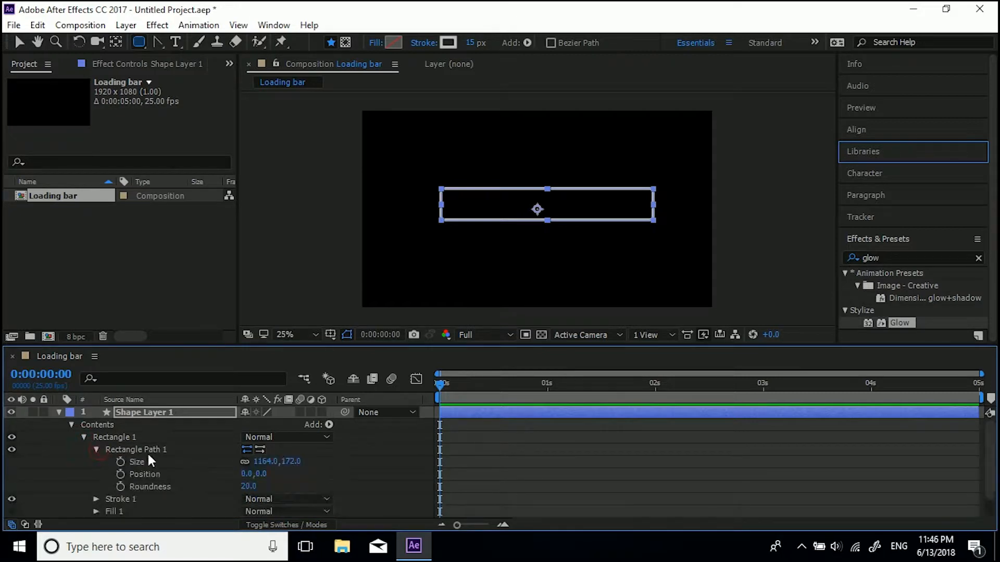
{"action": "left_click_drag", "start_coordinate": [248, 488], "coordinate": [269, 486]}
{"action": "left_click", "coordinate": [252, 485]}
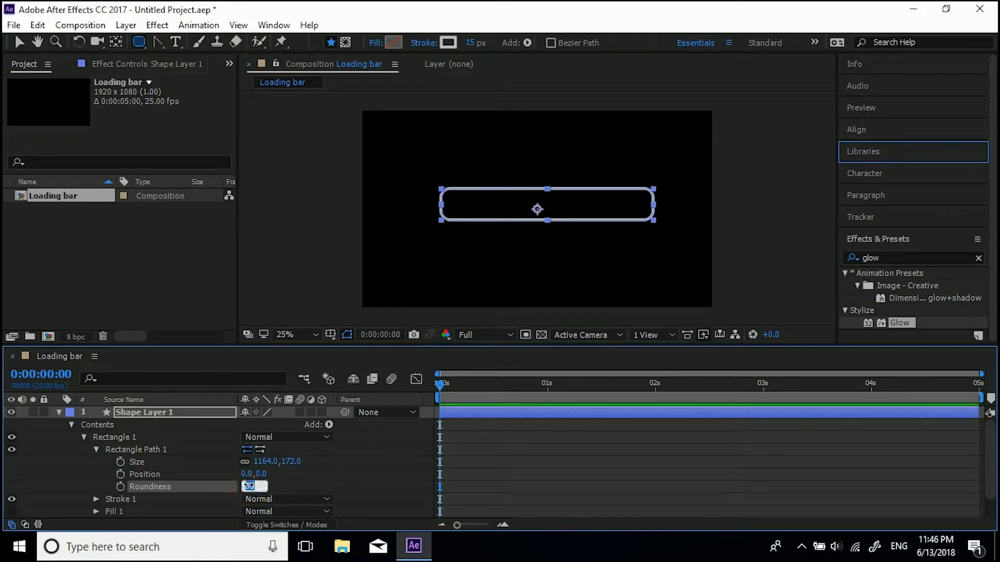
{"action": "type", "text": "50"}
{"action": "key", "text": "Return"}
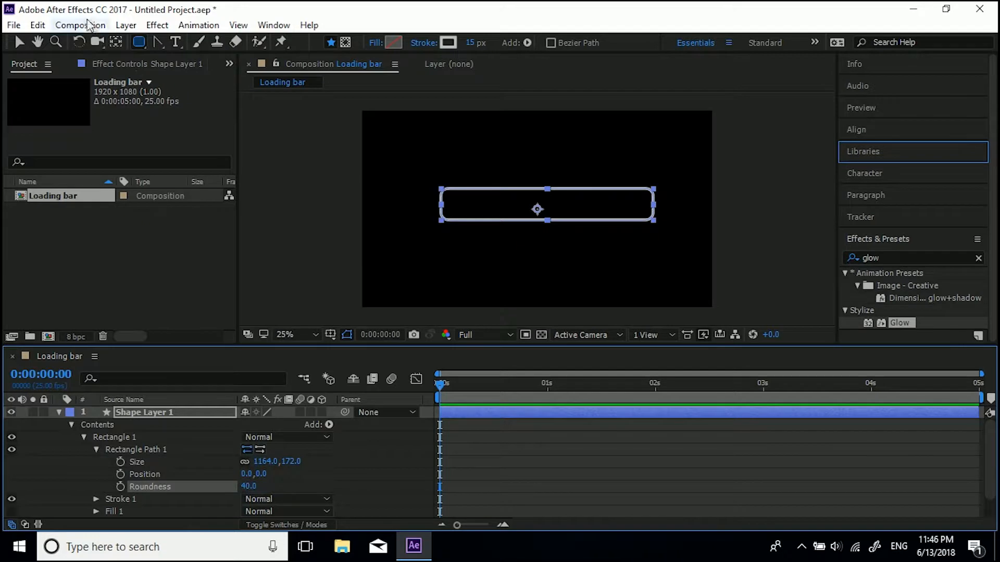
Step: Centre the rectangle layer horizontally and vertically in the composition using Align
{"action": "left_click", "coordinate": [19, 41]}
{"action": "left_click", "coordinate": [300, 204]}
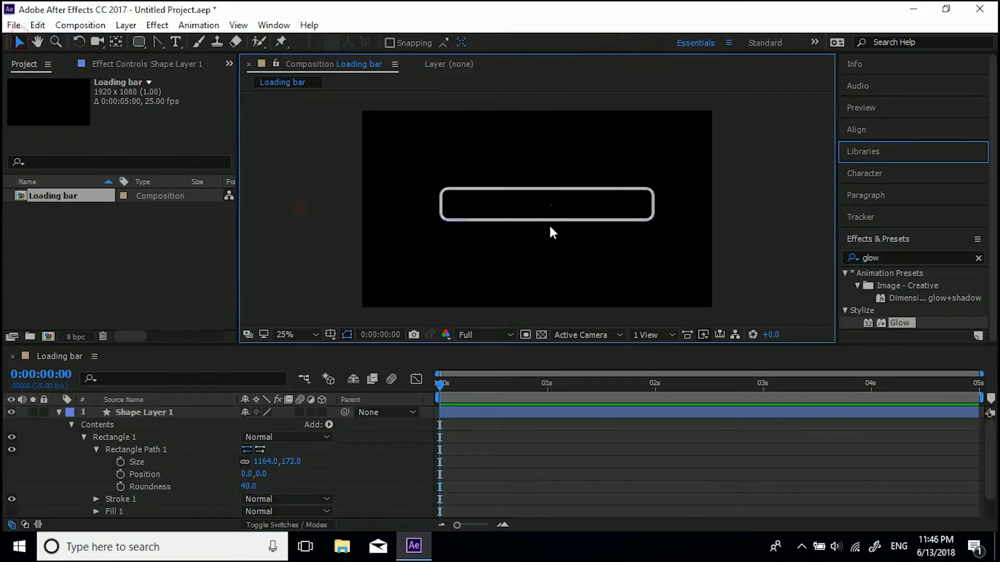
{"action": "left_click", "coordinate": [502, 215]}
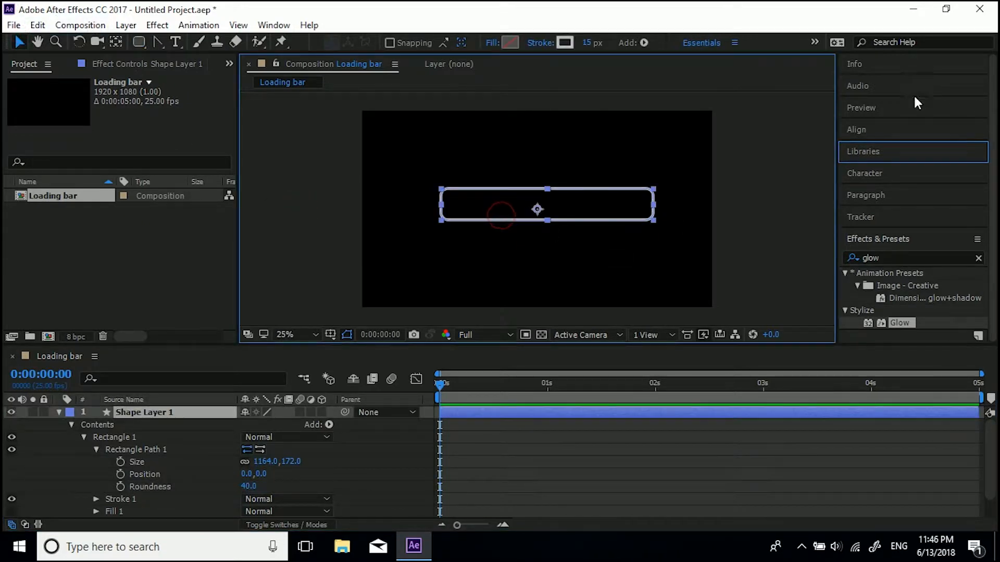
{"action": "left_click", "coordinate": [857, 130]}
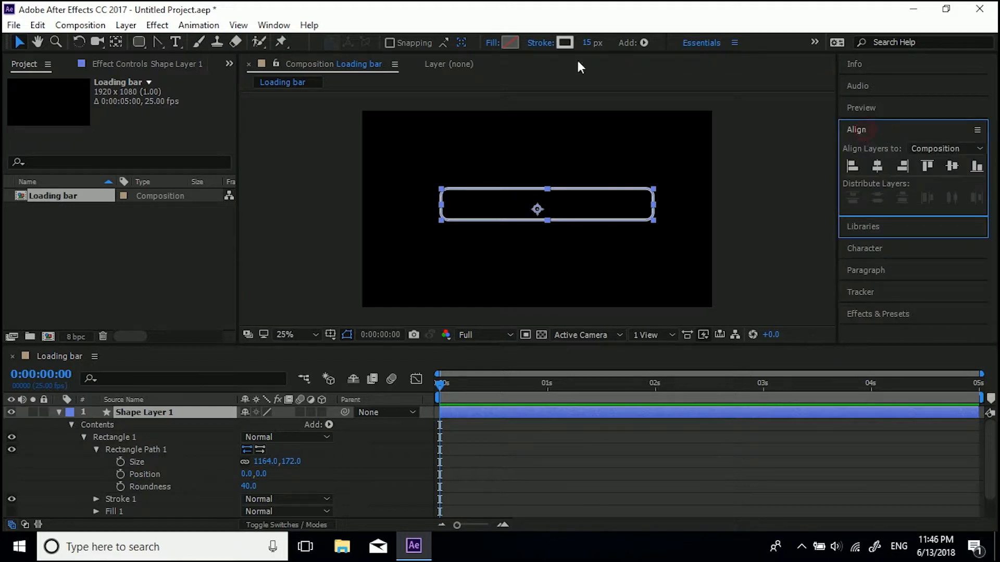
{"action": "left_click", "coordinate": [274, 25]}
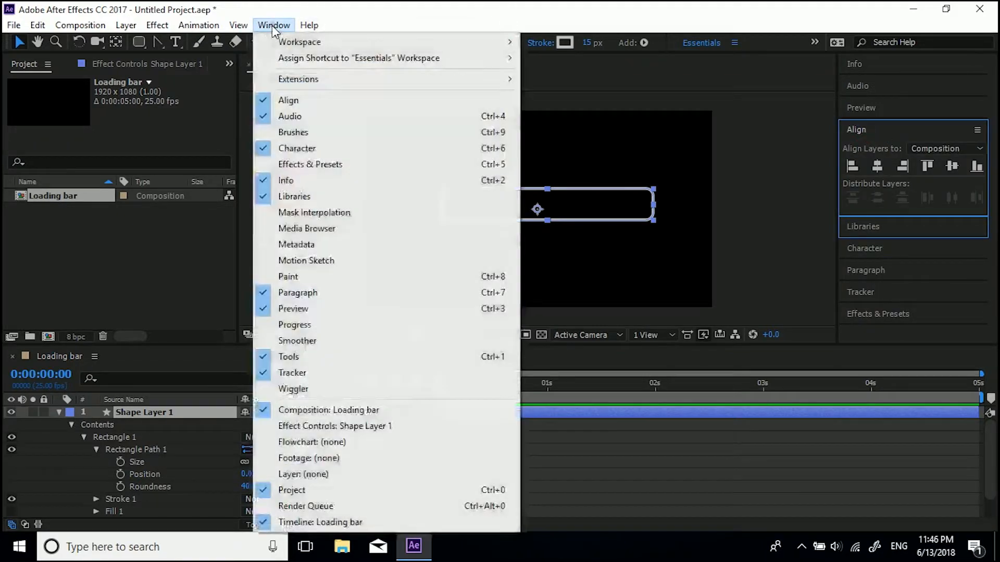
{"action": "left_click", "coordinate": [347, 12]}
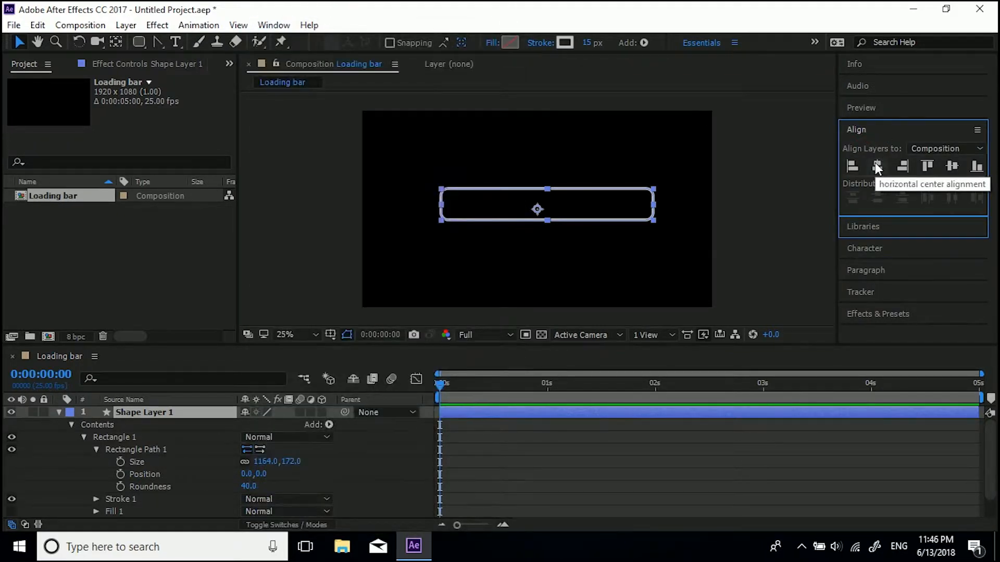
{"action": "left_click", "coordinate": [878, 166]}
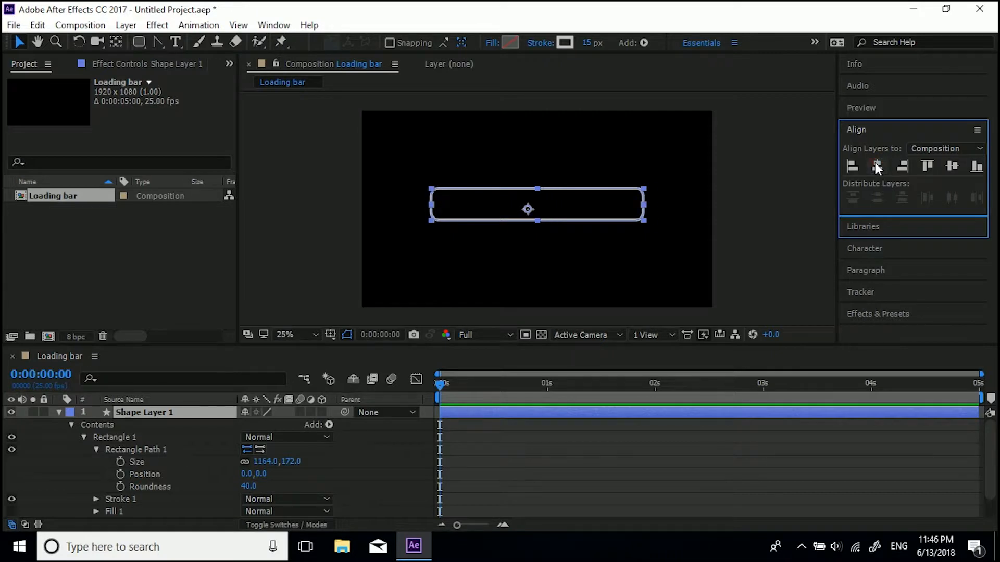
{"action": "left_click", "coordinate": [952, 167]}
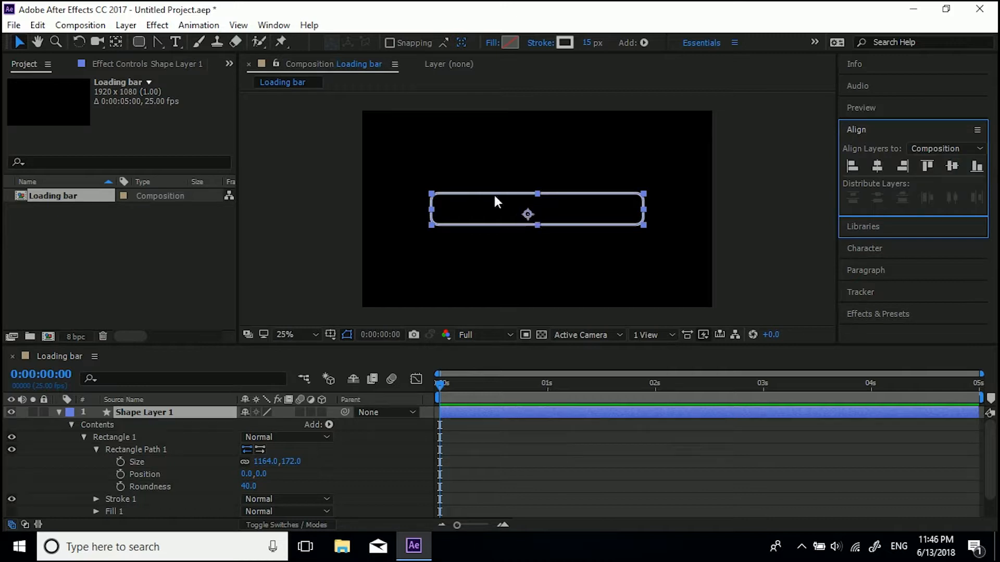
Step: Centre the rectangle layer's anchor point within the shape
{"action": "left_click", "coordinate": [117, 42]}
{"action": "key", "text": "ctrl+alt+Home"}
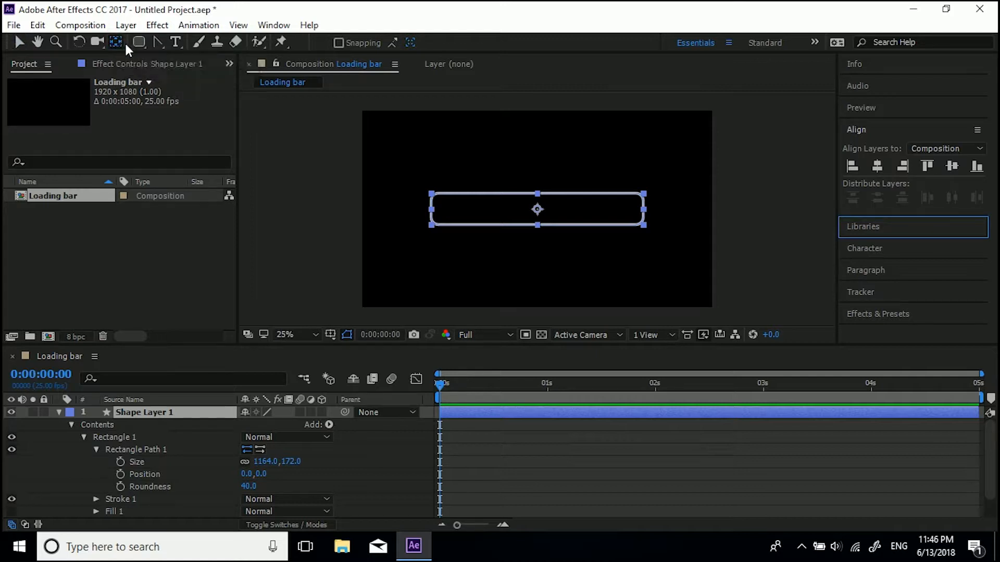
{"action": "left_click", "coordinate": [18, 41]}
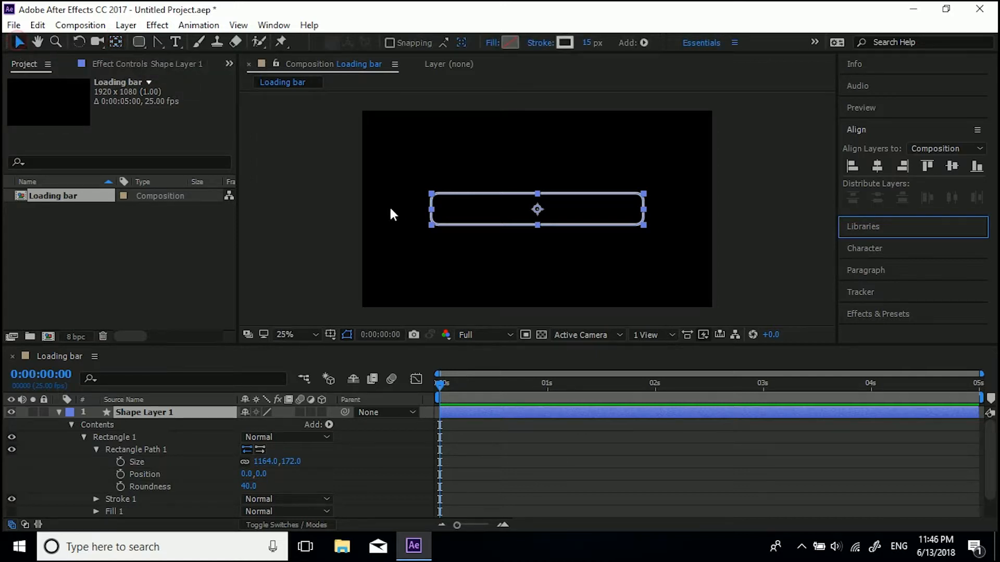
Step: Rename the rectangle's shape layer "OUTLINE BAR" and lock it
{"action": "left_click", "coordinate": [638, 212]}
{"action": "left_click", "coordinate": [59, 412]}
{"action": "right_click", "coordinate": [139, 413]}
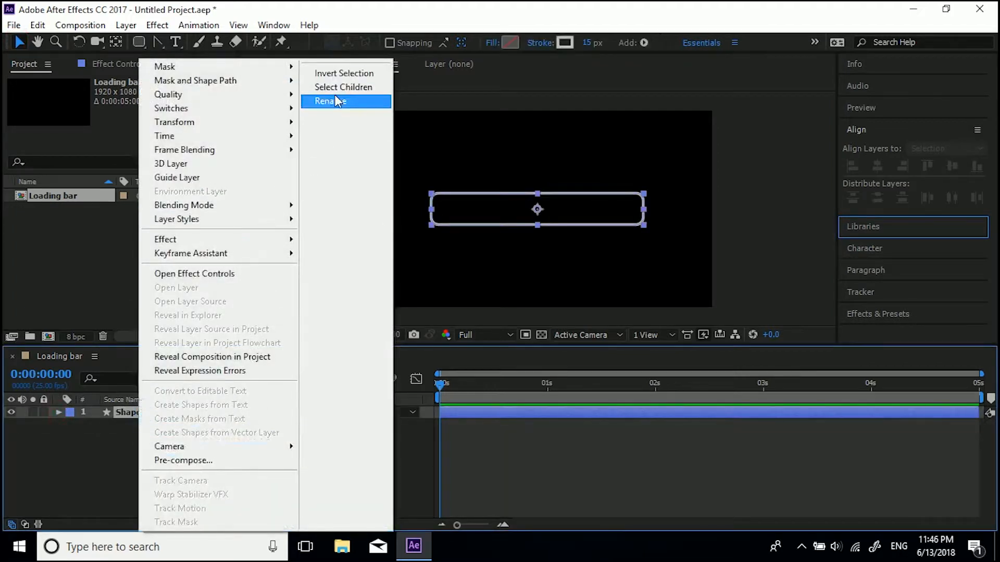
{"action": "left_click", "coordinate": [338, 99]}
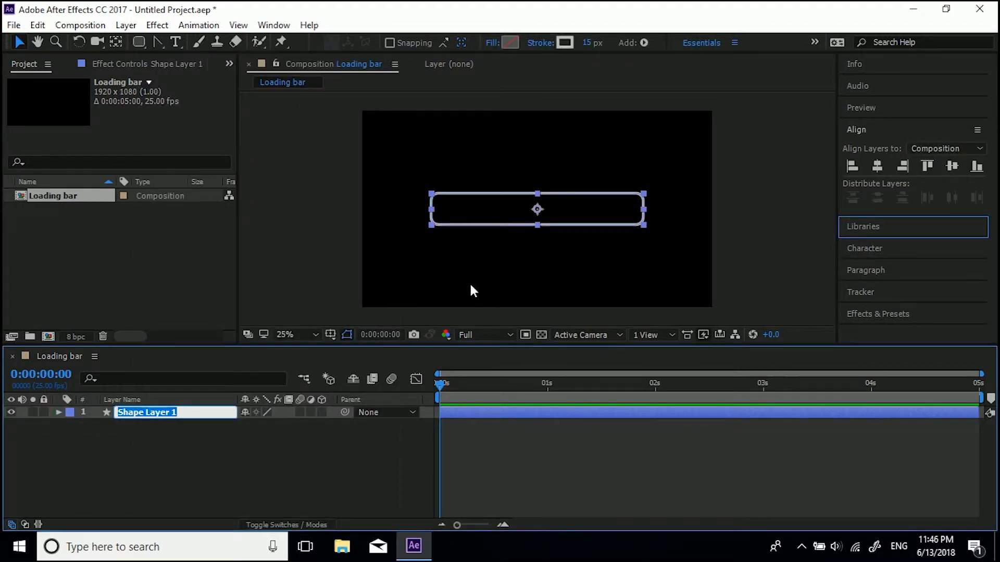
{"action": "type", "text": "OUTLINE BAR"}
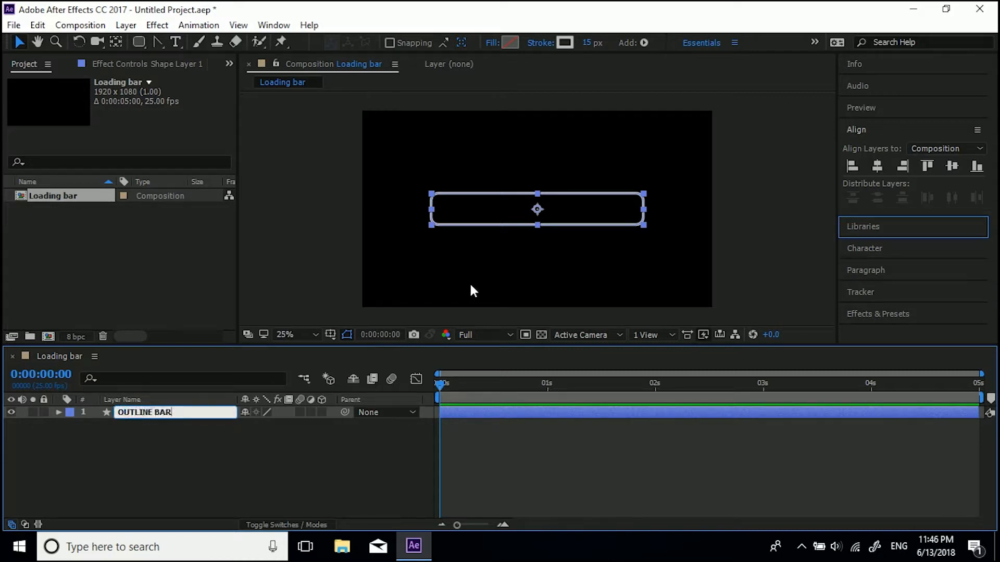
{"action": "left_click", "coordinate": [127, 489]}
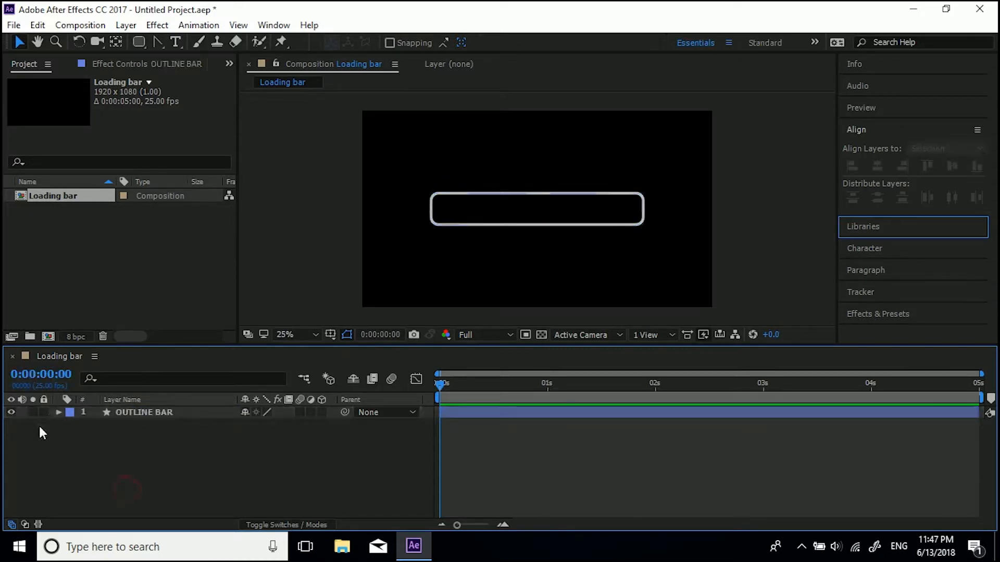
{"action": "left_click", "coordinate": [45, 411]}
Step: Draw a short horizontal line above the outline bar with the Pen tool and set its stroke width to 100 px
{"action": "left_click_drag", "start_coordinate": [157, 37], "coordinate": [186, 42]}
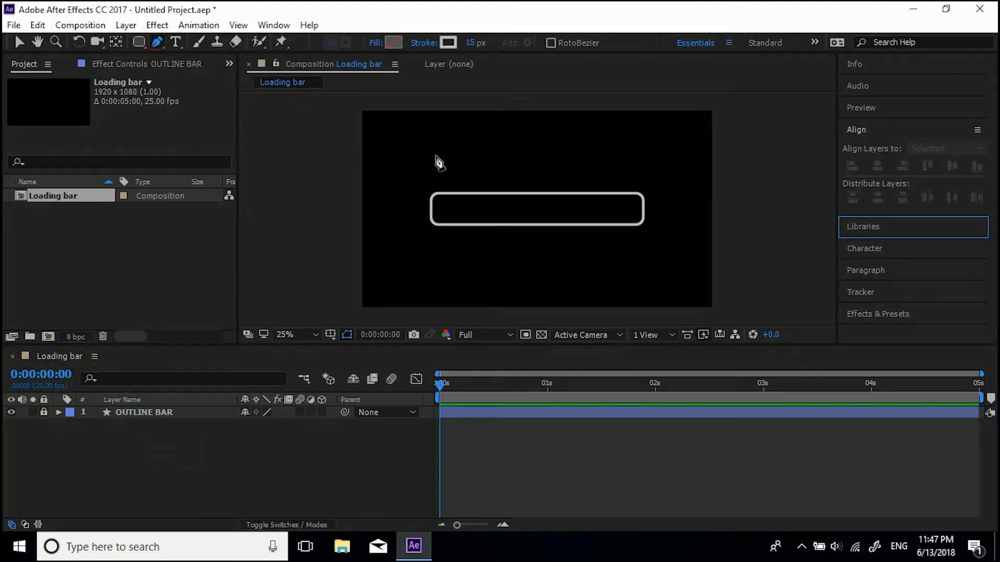
{"action": "left_click", "coordinate": [432, 153]}
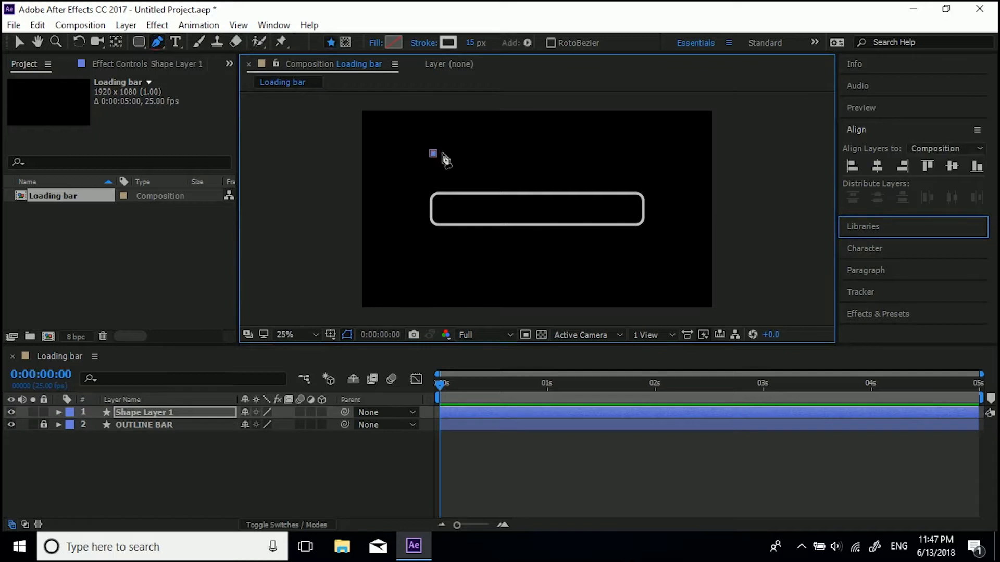
{"action": "left_click", "coordinate": [481, 153]}
{"action": "left_click", "coordinate": [18, 43]}
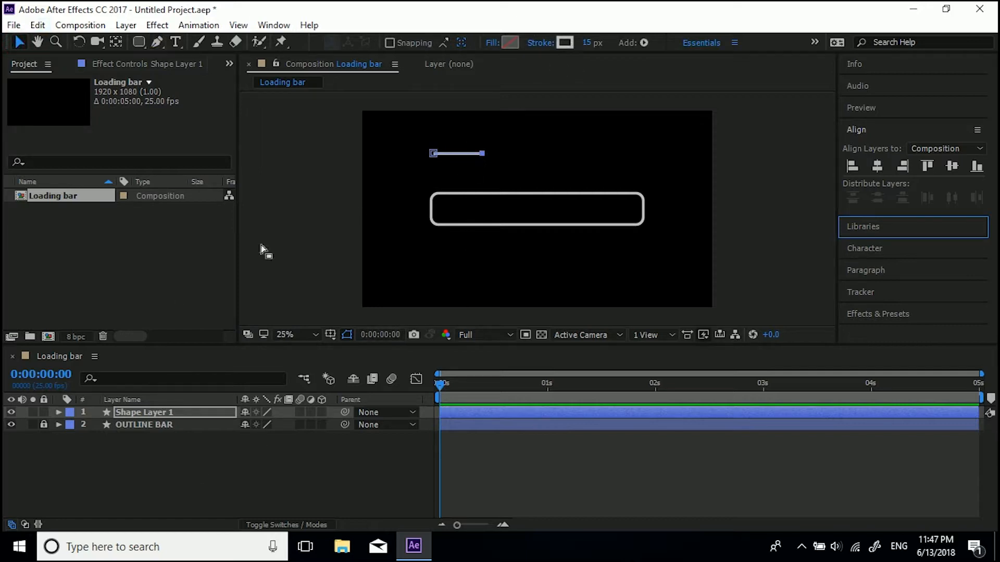
{"action": "mouse_move", "coordinate": [585, 48]}
{"action": "left_mouse_down"}
{"action": "mouse_move", "coordinate": [645, 32]}
{"action": "mouse_move", "coordinate": [589, 47]}
{"action": "left_mouse_up"}
{"action": "type", "text": "100"}
{"action": "key", "text": "Return"}
Step: Move the line's layer to position 982, 841, inside the left end of the outline, and set its stroke width to 108 px
{"action": "left_click_drag", "start_coordinate": [446, 163], "coordinate": [454, 183]}
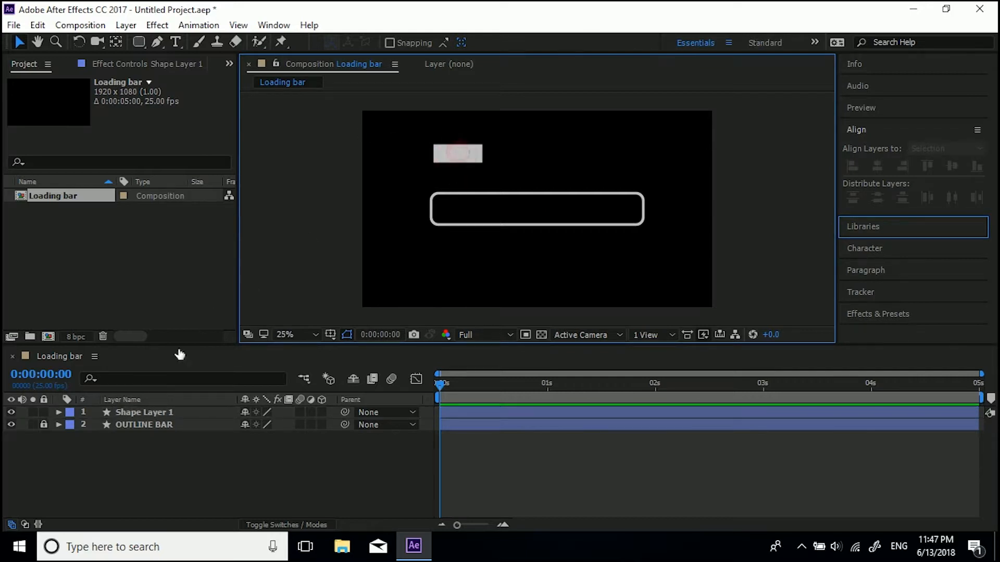
{"action": "left_click", "coordinate": [147, 412]}
{"action": "left_click", "coordinate": [458, 154]}
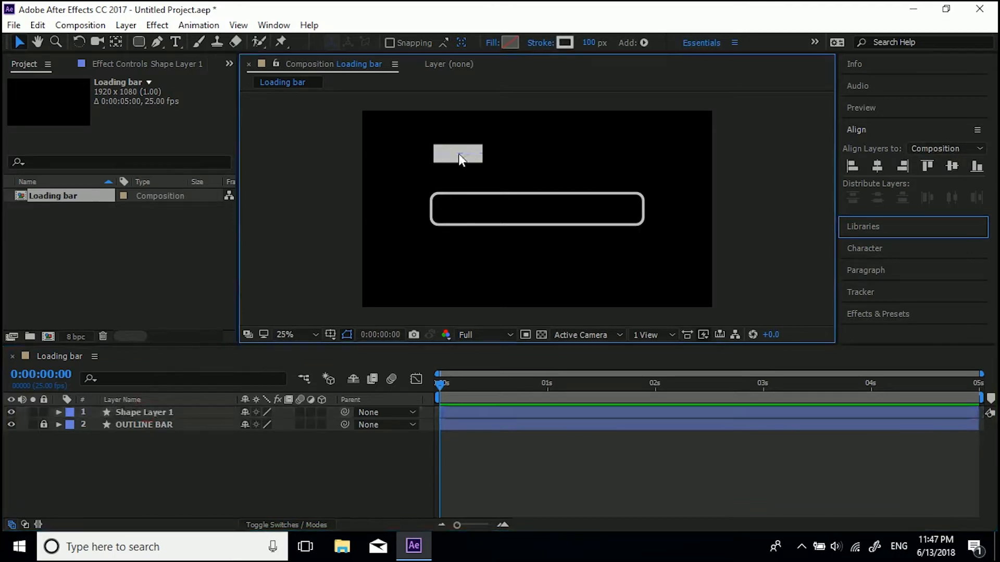
{"action": "left_click", "coordinate": [124, 409]}
{"action": "key", "text": "p"}
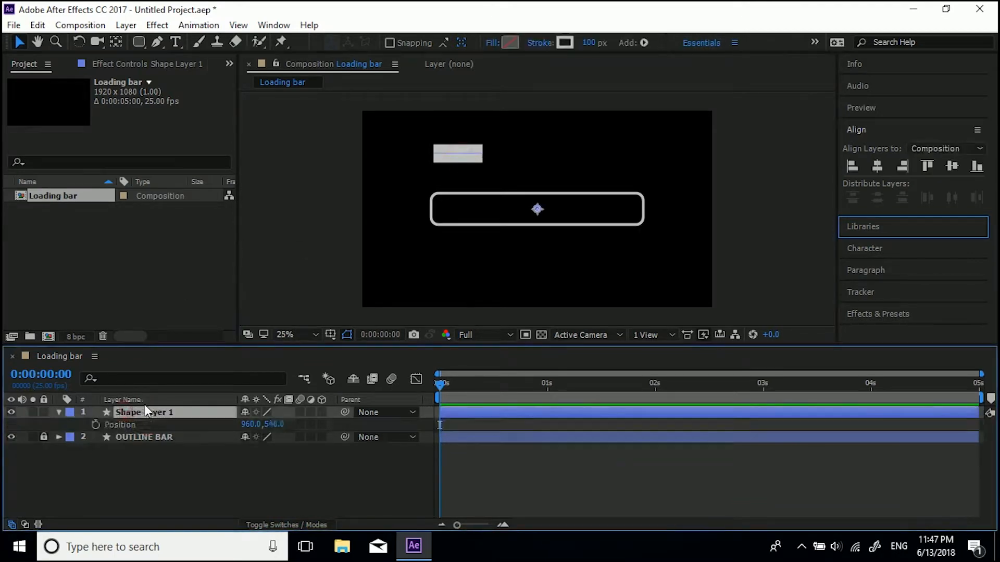
{"action": "mouse_move", "coordinate": [272, 424]}
{"action": "left_mouse_down"}
{"action": "mouse_move", "coordinate": [440, 424]}
{"action": "mouse_move", "coordinate": [261, 424]}
{"action": "left_mouse_up"}
{"action": "left_click_drag", "start_coordinate": [587, 43], "coordinate": [597, 41]}
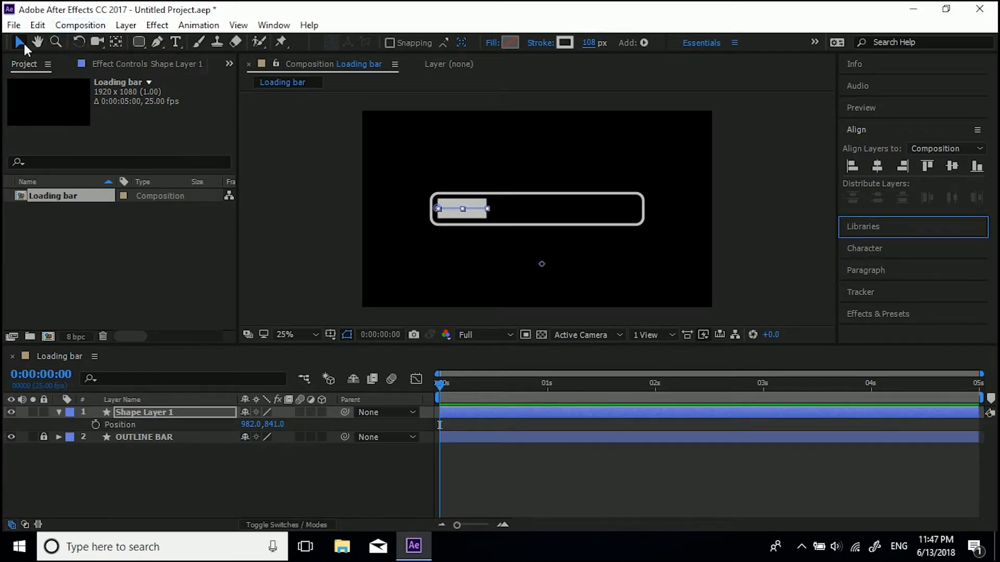
Step: Centre the line layer's anchor point on the visible line
{"action": "left_click", "coordinate": [116, 42]}
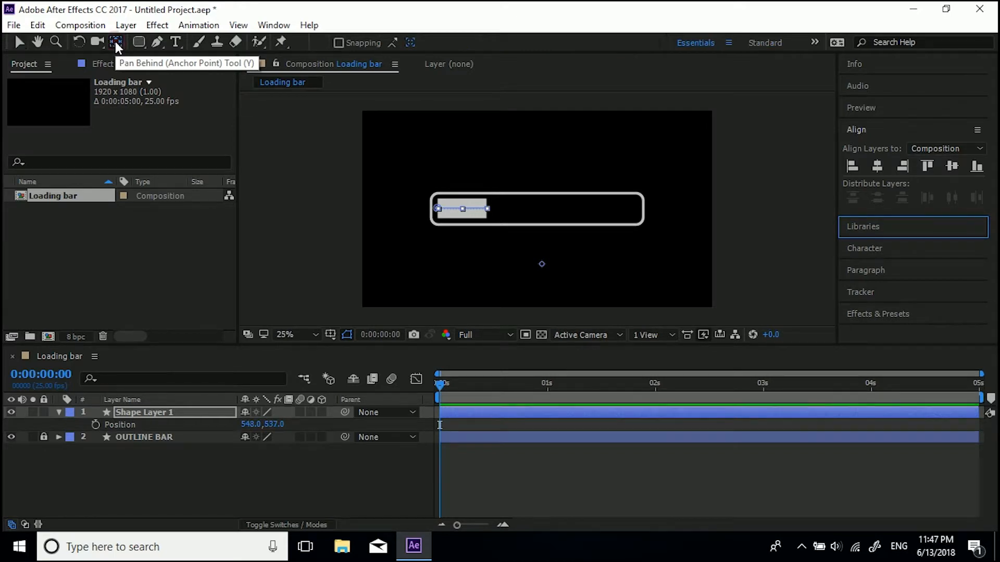
{"action": "left_click", "coordinate": [17, 42]}
{"action": "left_click", "coordinate": [155, 469]}
{"action": "left_click", "coordinate": [151, 412]}
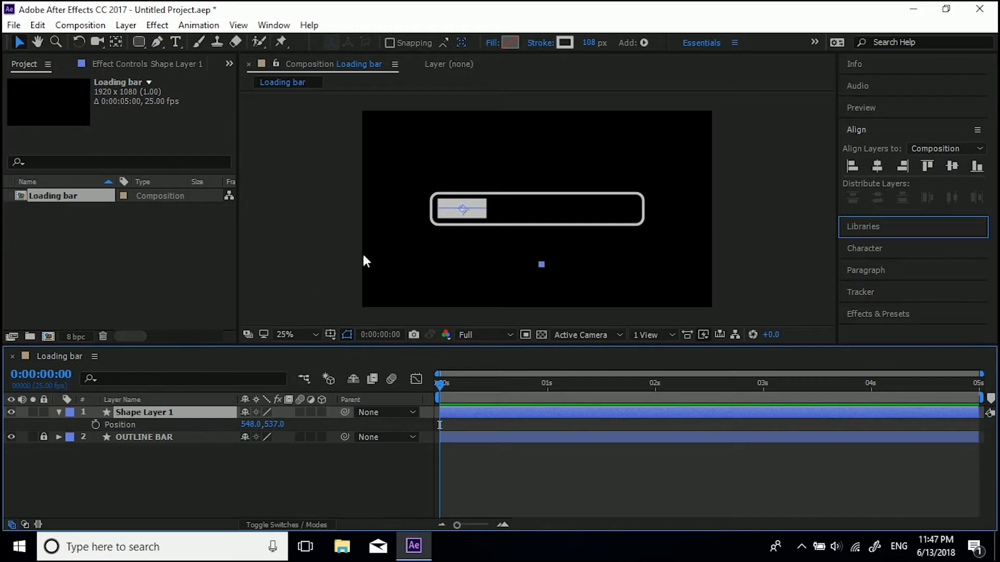
{"action": "left_click", "coordinate": [136, 467]}
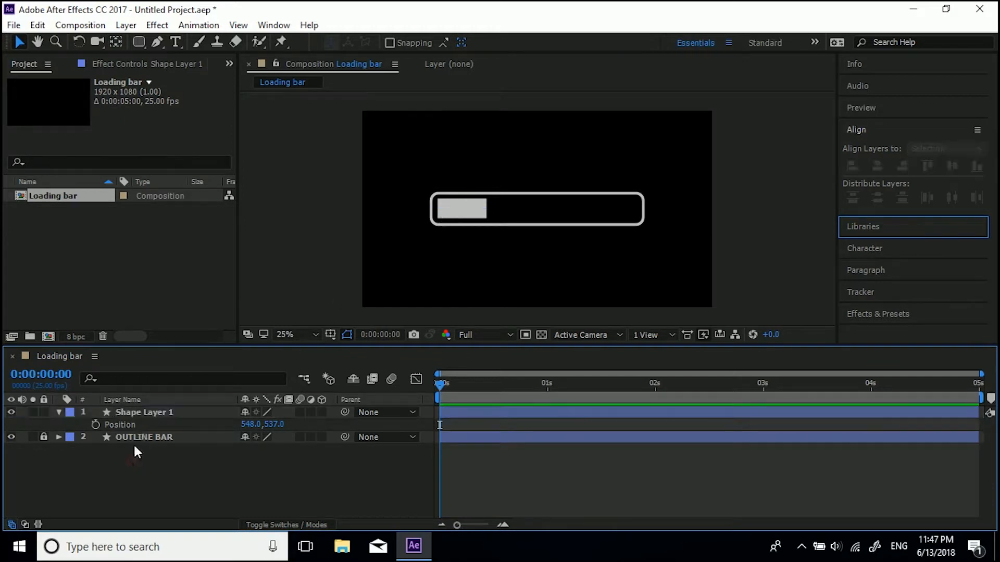
{"action": "left_click", "coordinate": [158, 412]}
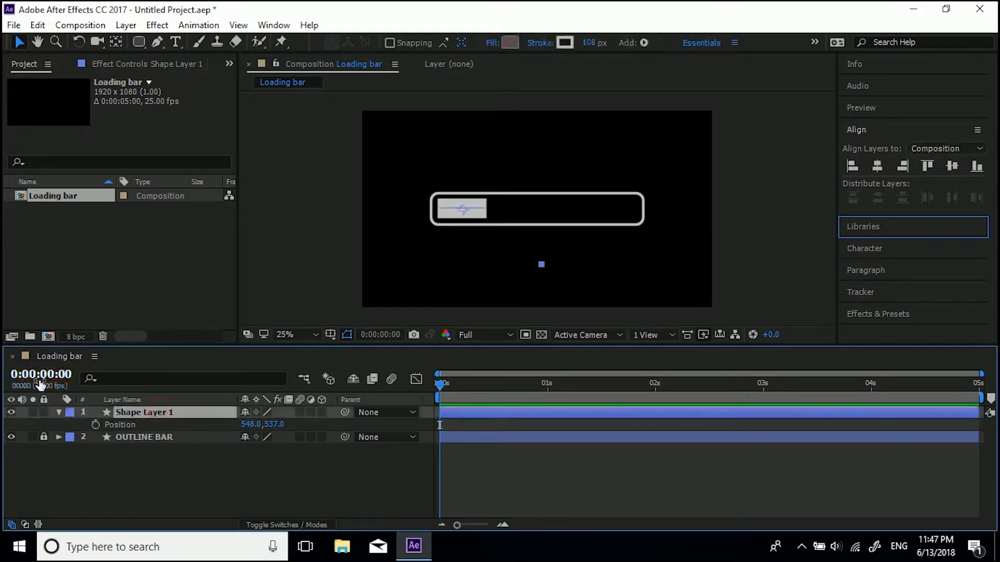
Step: Add a dash to the stroke of the line in Shape Layer 1 and set its Dash value to 51
{"action": "left_click", "coordinate": [57, 412]}
{"action": "left_click", "coordinate": [57, 411]}
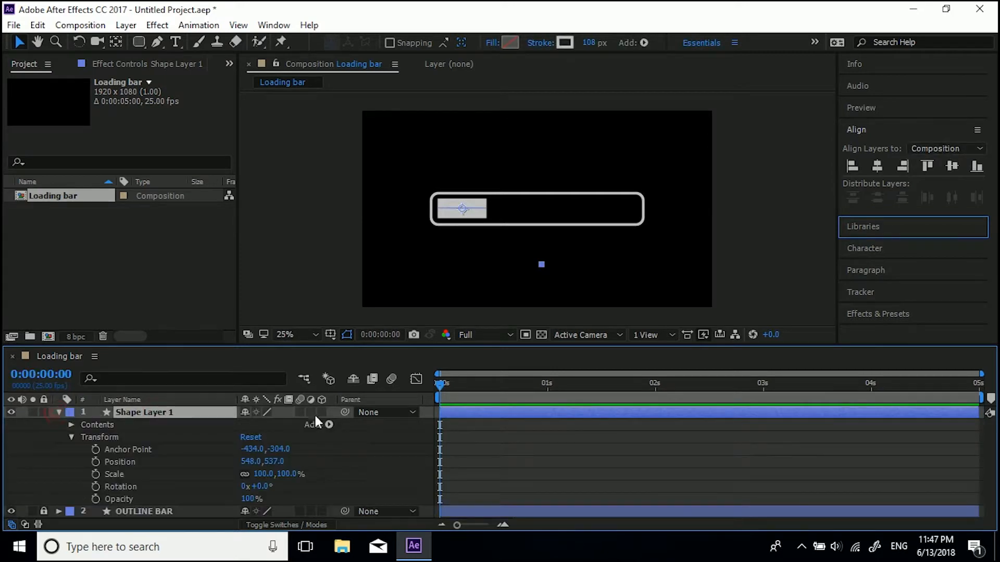
{"action": "left_click", "coordinate": [329, 424]}
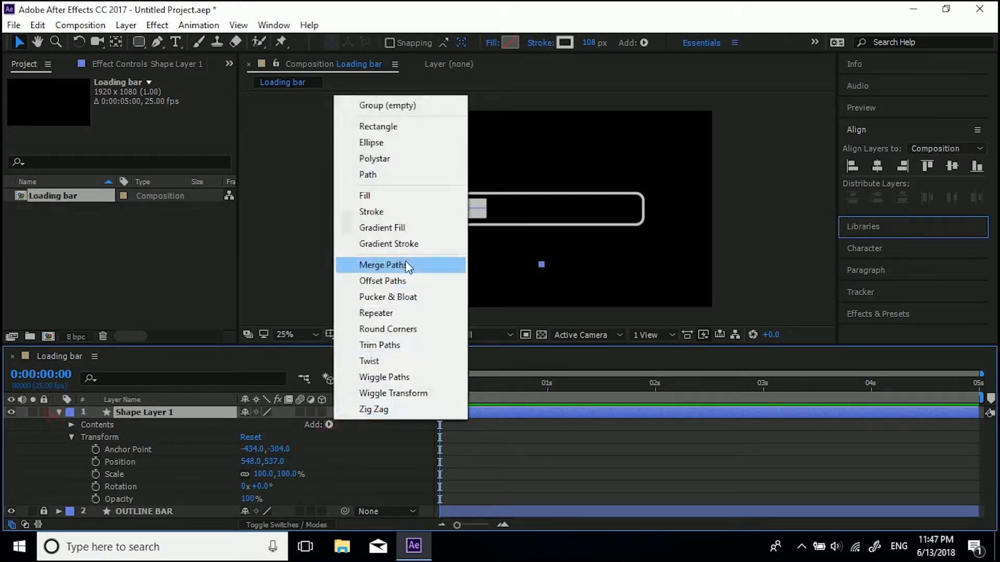
{"action": "left_click", "coordinate": [377, 467]}
{"action": "left_click", "coordinate": [71, 425]}
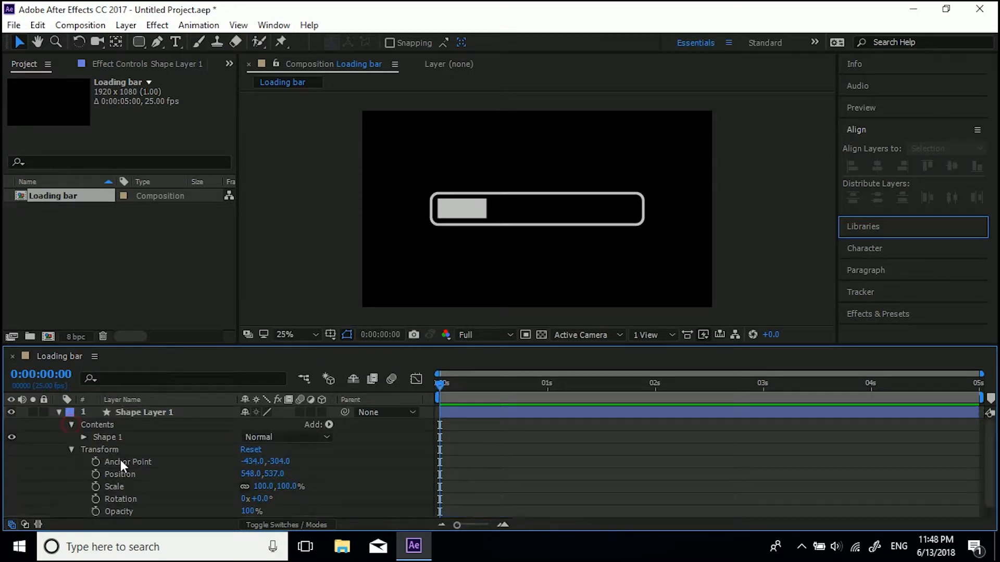
{"action": "left_click", "coordinate": [84, 437]}
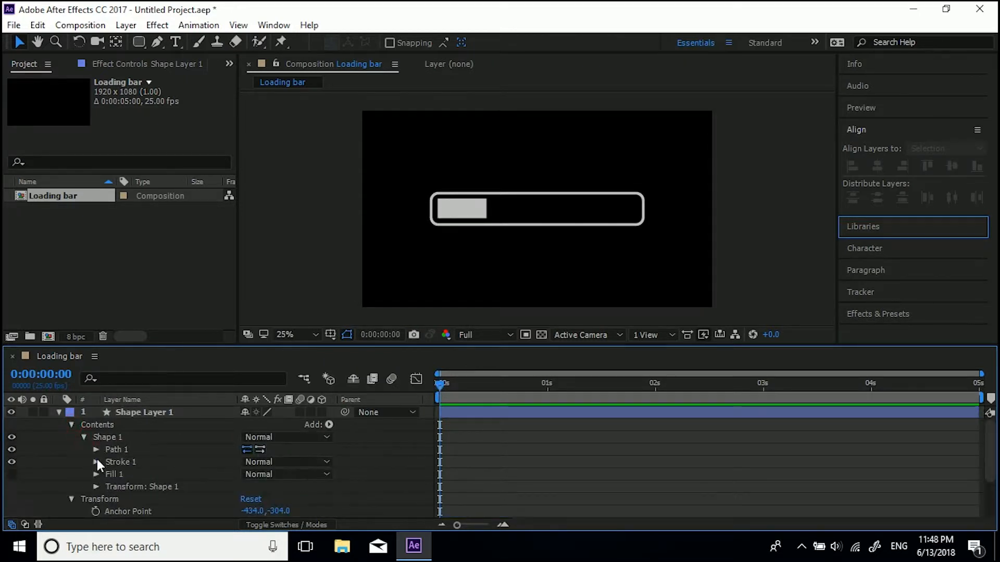
{"action": "left_click", "coordinate": [97, 459]}
{"action": "scroll", "coordinate": [210, 466], "scroll_direction": "down", "scroll_amount": 2}
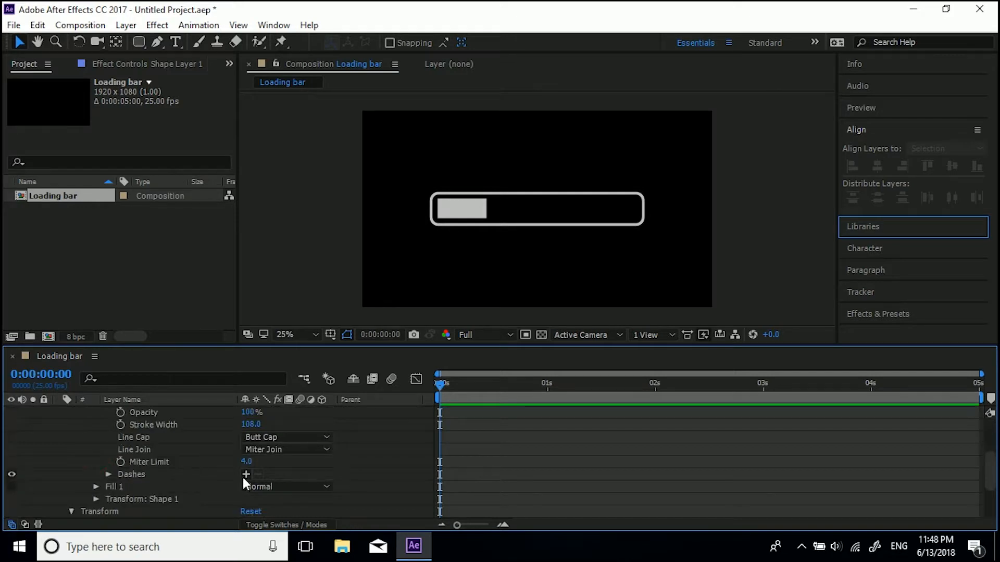
{"action": "left_click", "coordinate": [246, 475]}
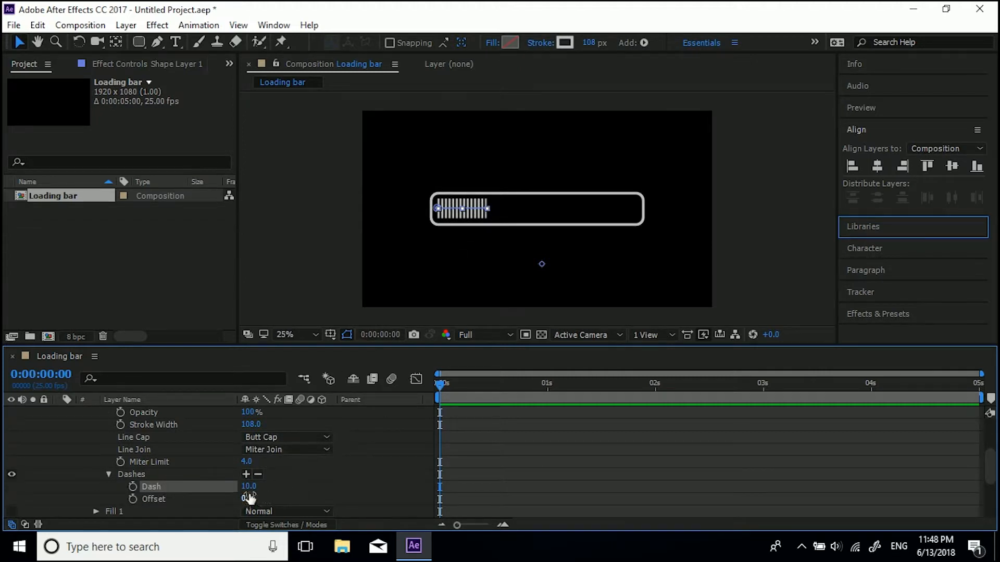
{"action": "left_click_drag", "start_coordinate": [248, 486], "coordinate": [272, 486]}
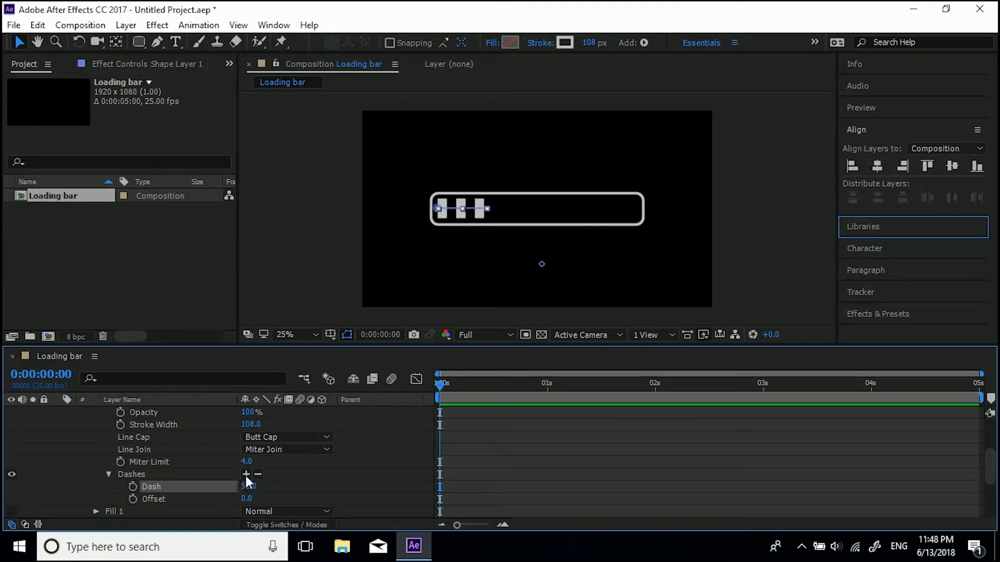
Step: Add a gap of 10 between the stroke's dashes and set the Dash value to 80
{"action": "left_click", "coordinate": [245, 474]}
{"action": "scroll", "coordinate": [291, 492], "scroll_direction": "down", "scroll_amount": 2}
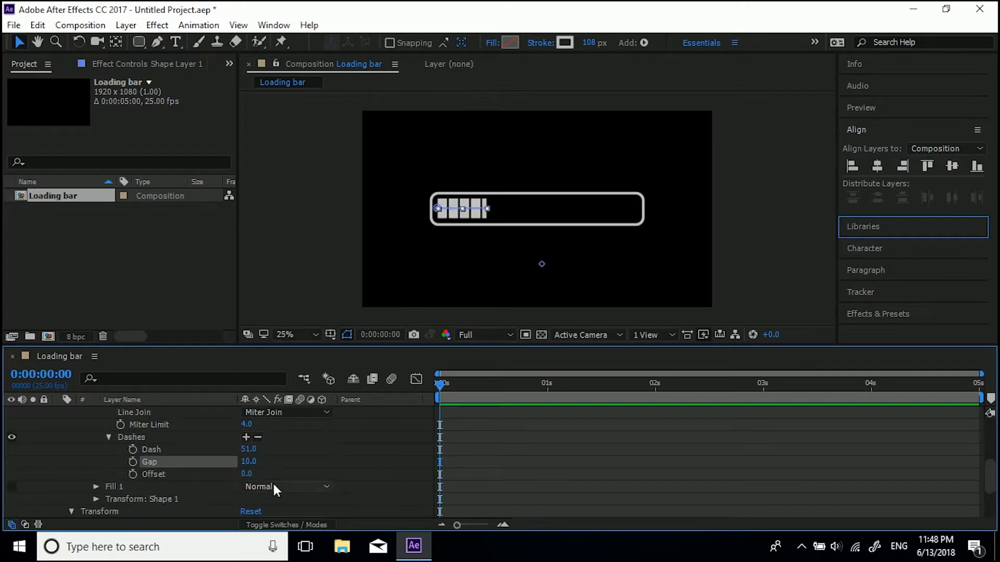
{"action": "left_click_drag", "start_coordinate": [250, 462], "coordinate": [241, 462]}
{"action": "left_click", "coordinate": [247, 462]}
{"action": "type", "text": "10"}
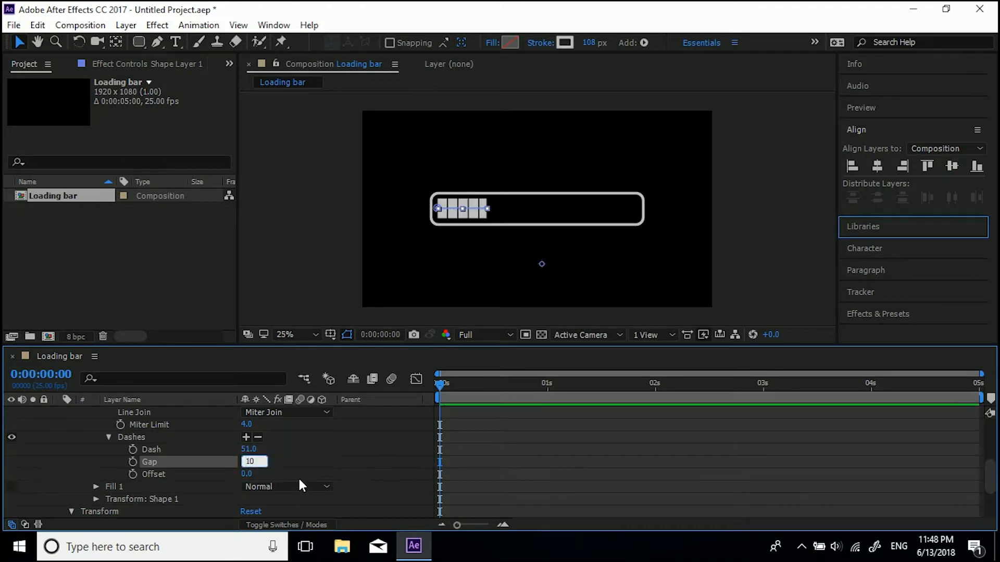
{"action": "key", "text": "Return"}
{"action": "left_click_drag", "start_coordinate": [246, 449], "coordinate": [266, 448]}
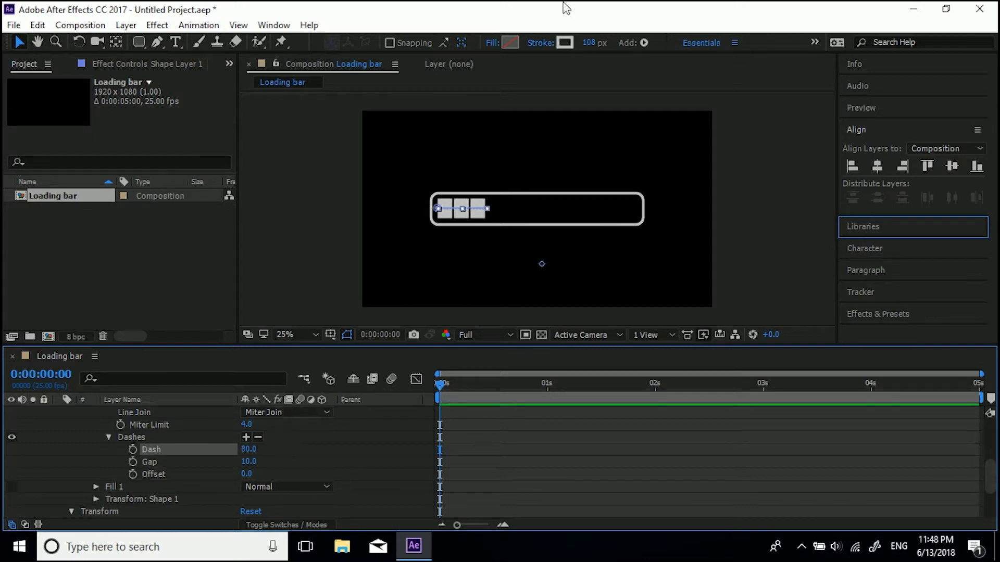
Step: Change the dashed line's stroke colour to dark green, 008D0D
{"action": "left_click", "coordinate": [563, 45]}
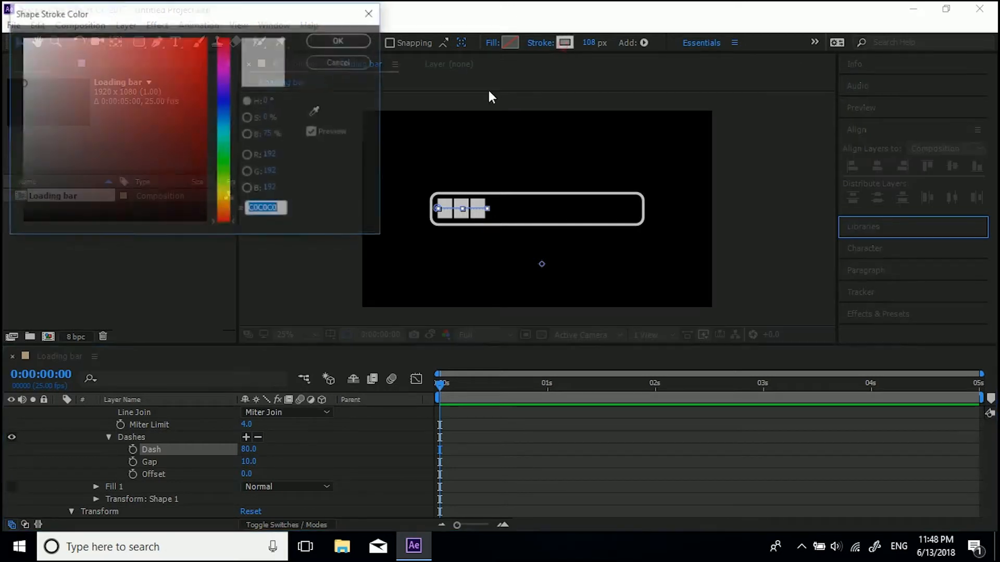
{"action": "left_click", "coordinate": [230, 160]}
{"action": "left_click_drag", "start_coordinate": [195, 124], "coordinate": [212, 119]}
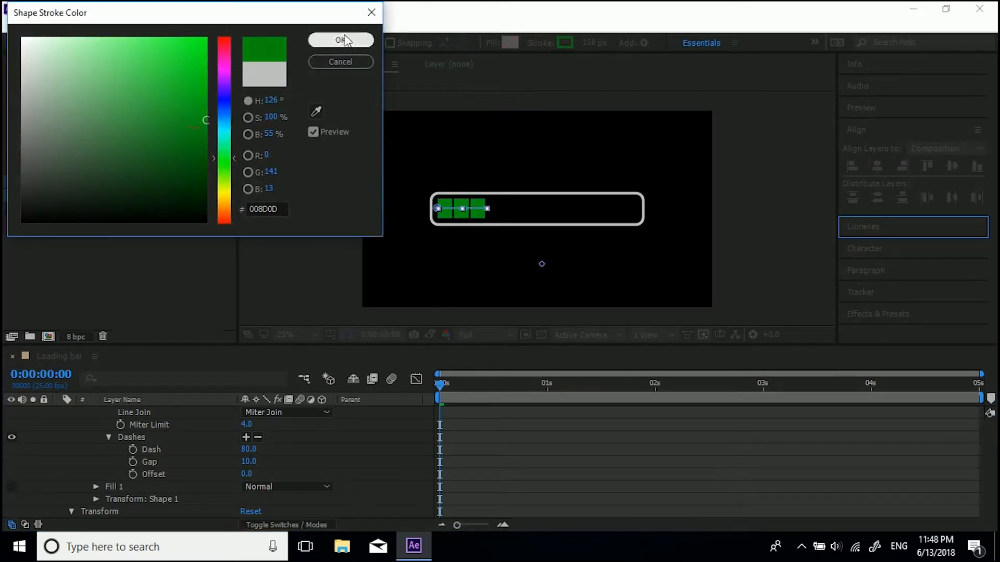
{"action": "left_click", "coordinate": [340, 40]}
Step: Collapse the contents of Shape Layer 1 and apply the Bevel and Emboss layer style to it
{"action": "scroll", "coordinate": [139, 466], "scroll_direction": "up", "scroll_amount": 3}
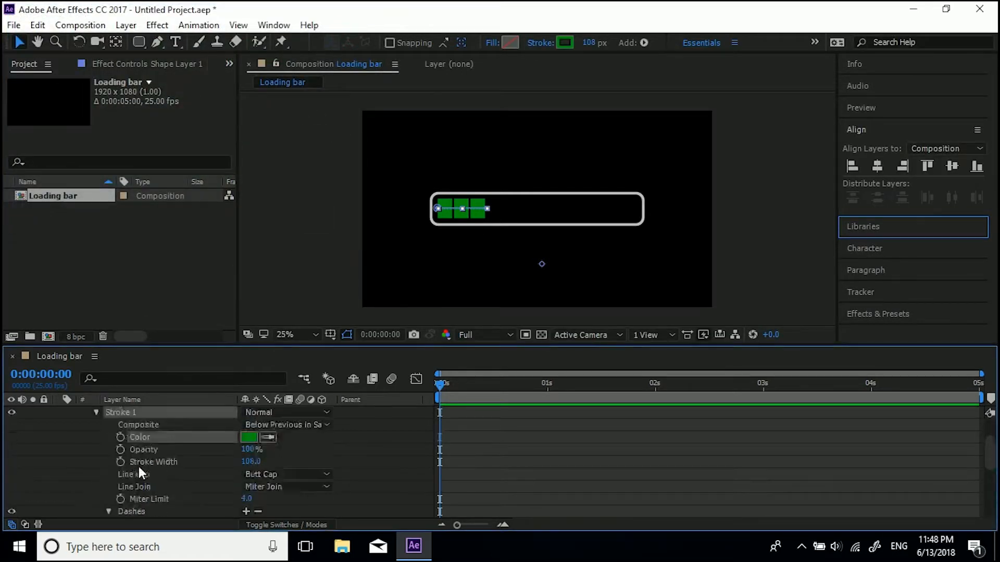
{"action": "left_click", "coordinate": [95, 411]}
{"action": "scroll", "coordinate": [94, 418], "scroll_direction": "up", "scroll_amount": 2}
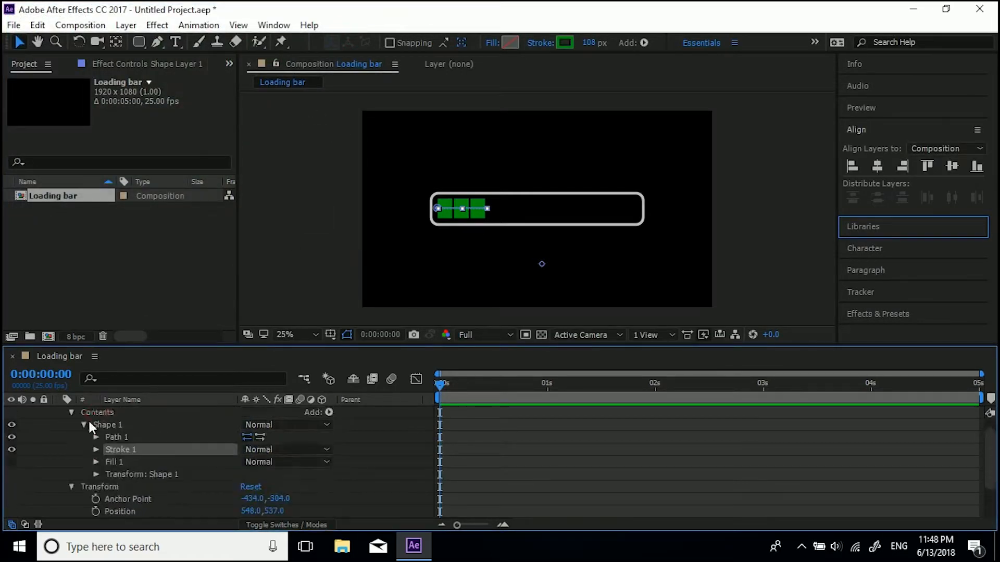
{"action": "left_click", "coordinate": [84, 424]}
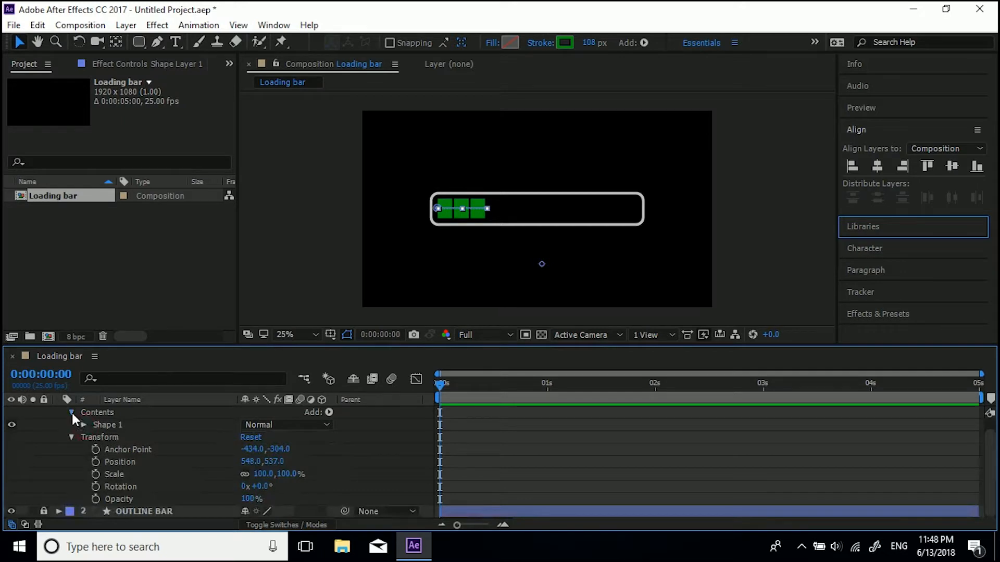
{"action": "left_click", "coordinate": [71, 413]}
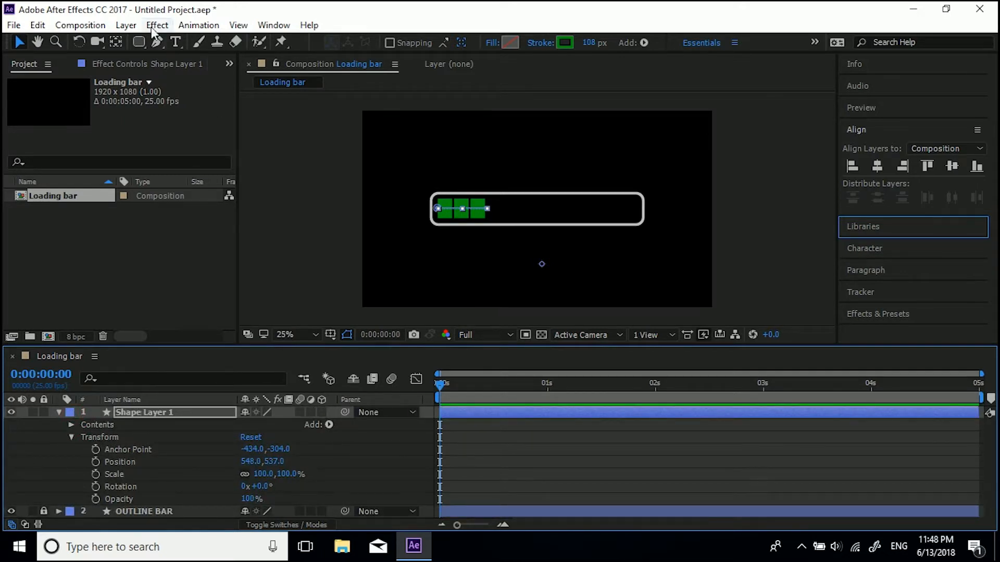
{"action": "left_click", "coordinate": [126, 25]}
{"action": "mouse_move", "coordinate": [189, 385]}
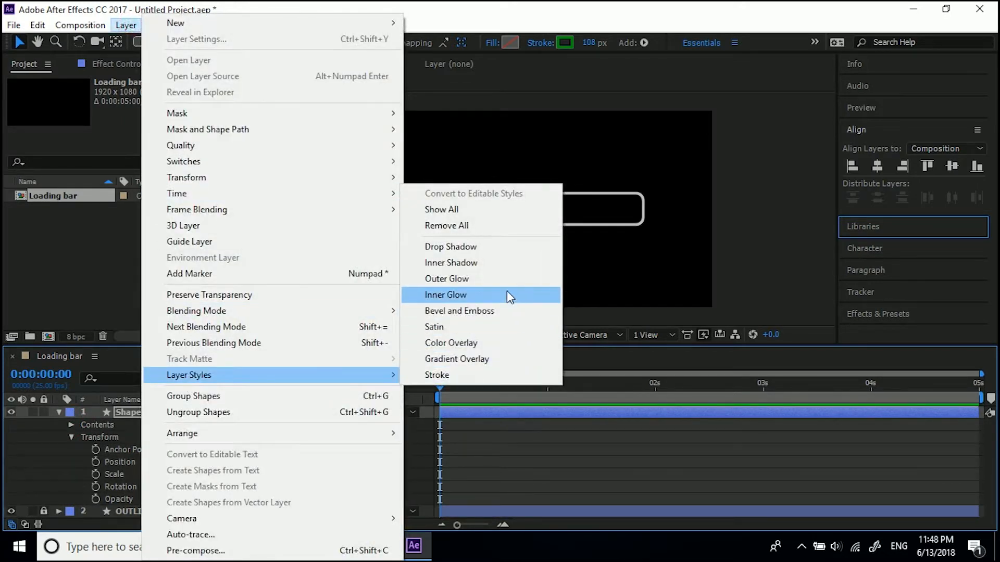
{"action": "left_click", "coordinate": [469, 310]}
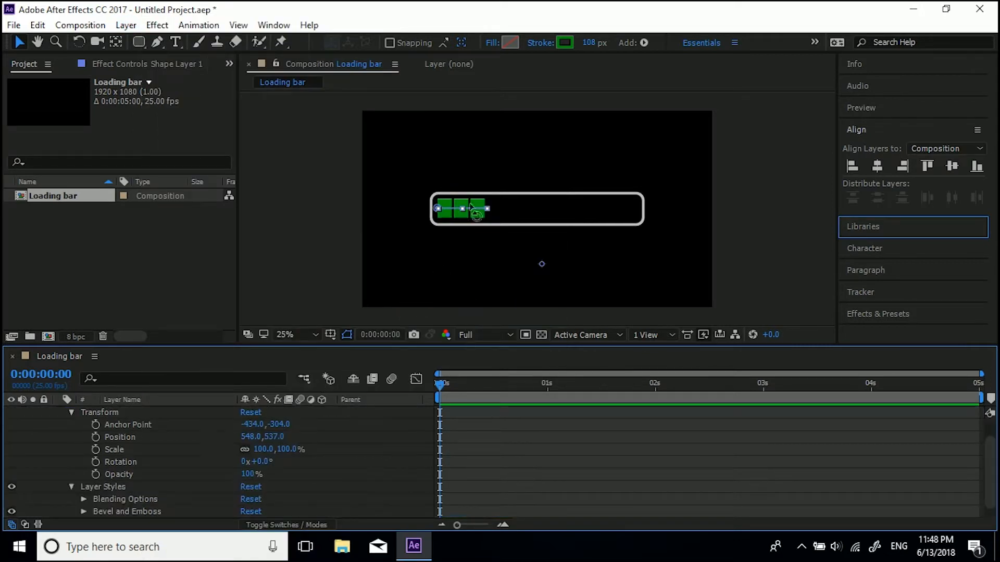
Step: Set the Bevel and Emboss Size to 24 and Soften to 16
{"action": "scroll", "coordinate": [448, 200], "scroll_direction": "up", "scroll_amount": 1}
{"action": "scroll", "coordinate": [154, 467], "scroll_direction": "down", "scroll_amount": 1}
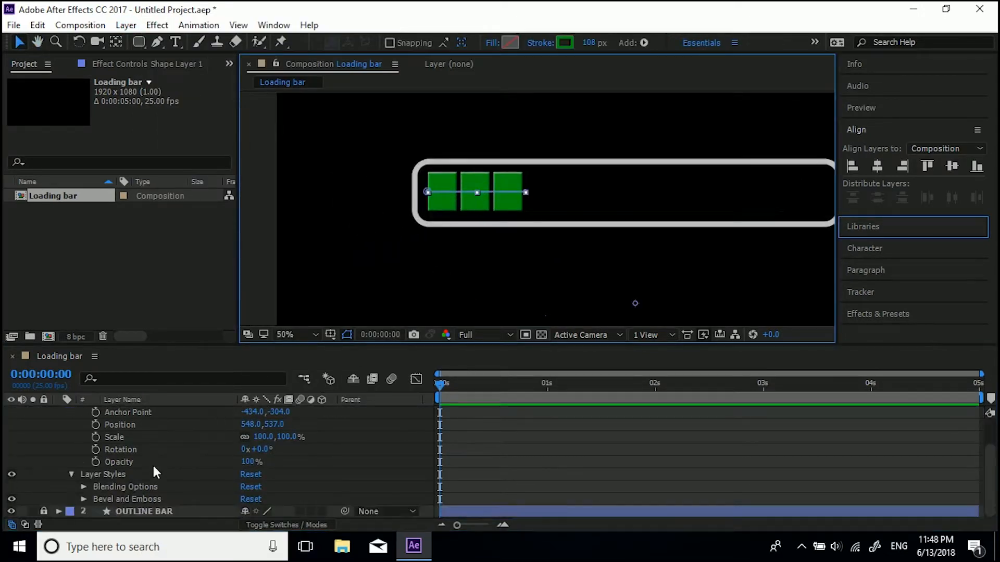
{"action": "left_click", "coordinate": [83, 497]}
{"action": "scroll", "coordinate": [156, 484], "scroll_direction": "down", "scroll_amount": 3}
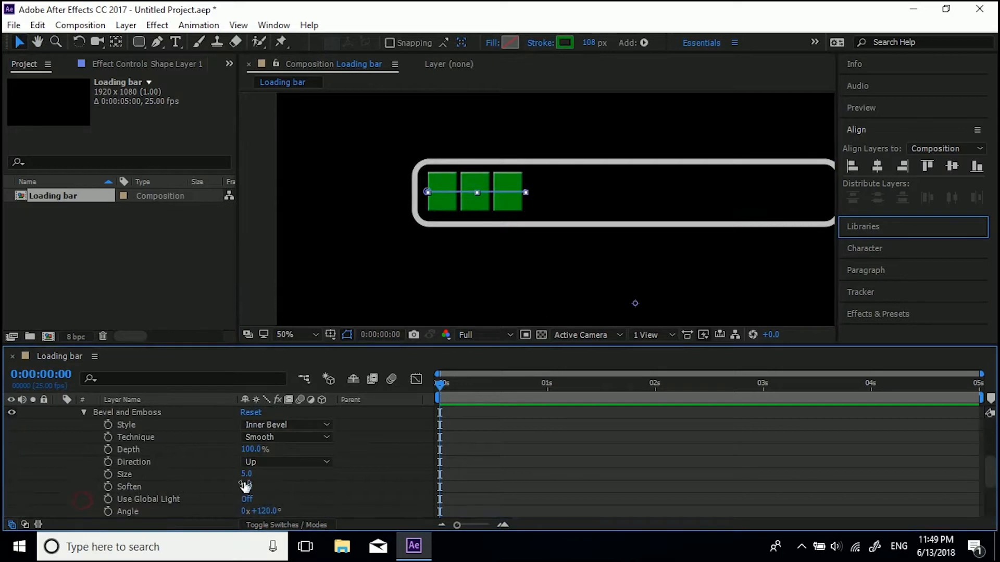
{"action": "left_click_drag", "start_coordinate": [246, 473], "coordinate": [339, 475]}
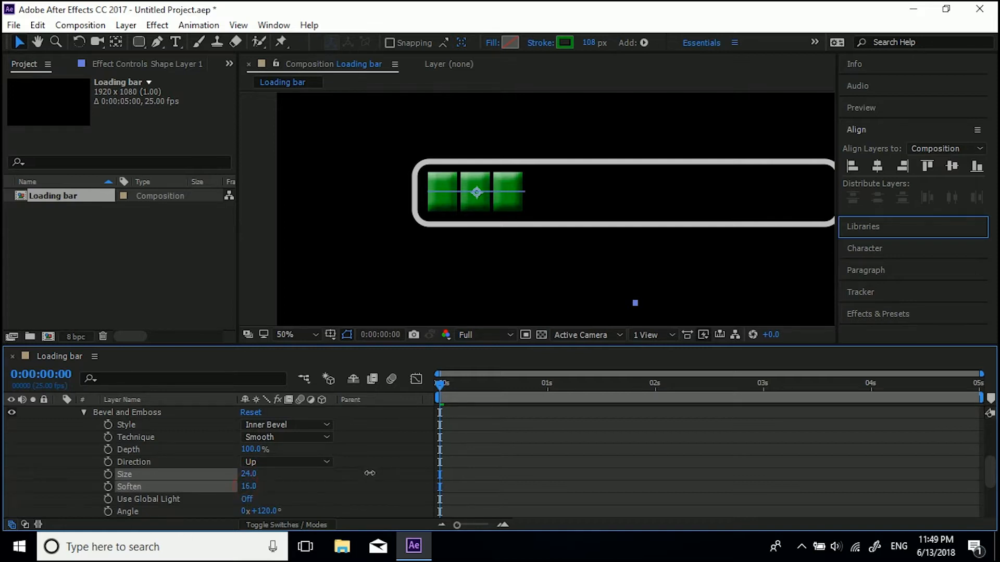
Step: Set the Bevel and Emboss Highlight Color to light green, 8CFF80
{"action": "scroll", "coordinate": [244, 492], "scroll_direction": "down", "scroll_amount": 3}
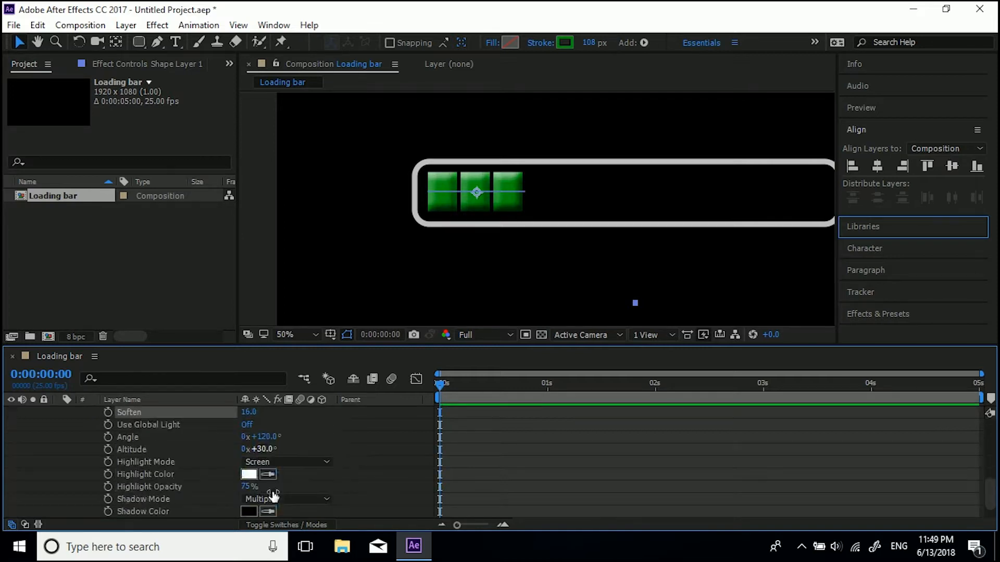
{"action": "left_click", "coordinate": [247, 474]}
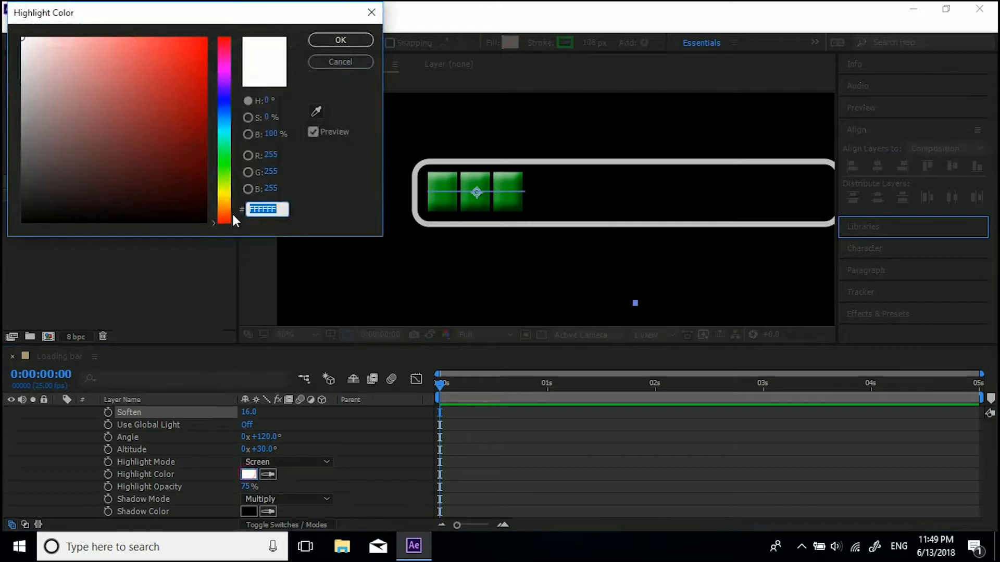
{"action": "left_click", "coordinate": [226, 165]}
{"action": "left_click_drag", "start_coordinate": [198, 52], "coordinate": [114, 3]}
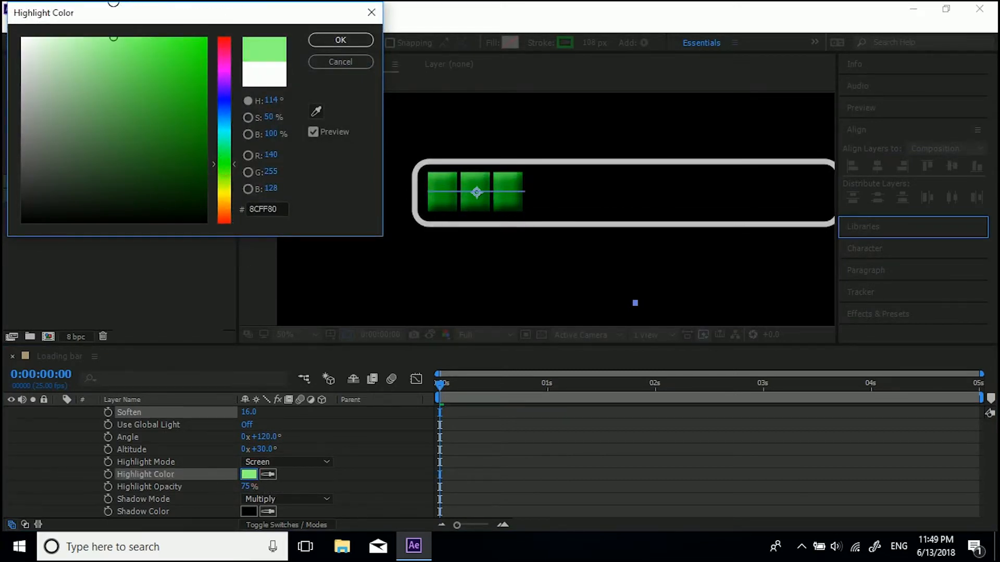
{"action": "left_click", "coordinate": [340, 41]}
Step: Set the Bevel and Emboss Shadow Opacity to 40% and deselect the layer
{"action": "scroll", "coordinate": [342, 471], "scroll_direction": "down", "scroll_amount": 1}
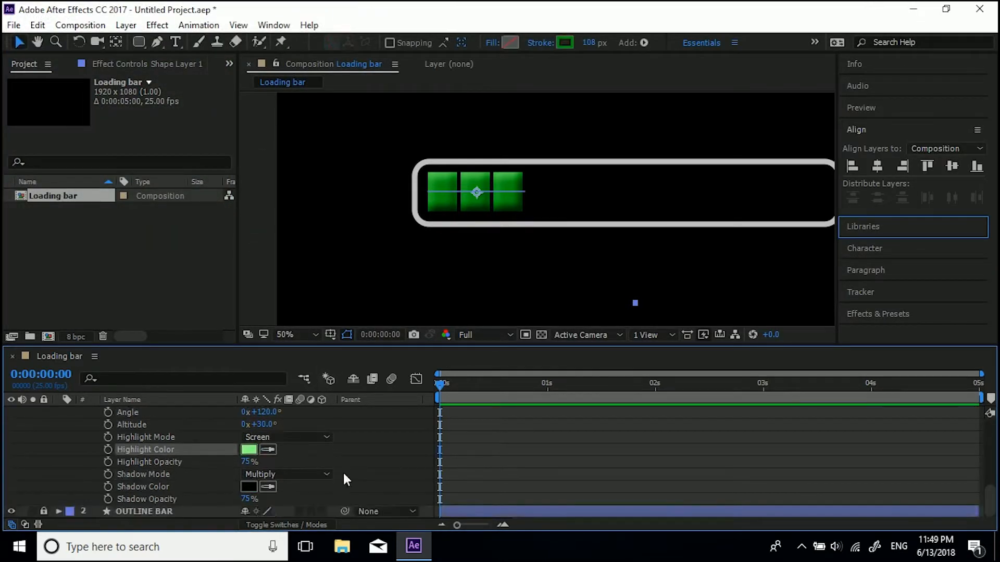
{"action": "left_click", "coordinate": [246, 500]}
{"action": "type", "text": "40"}
{"action": "left_click", "coordinate": [376, 459]}
{"action": "left_click", "coordinate": [376, 459]}
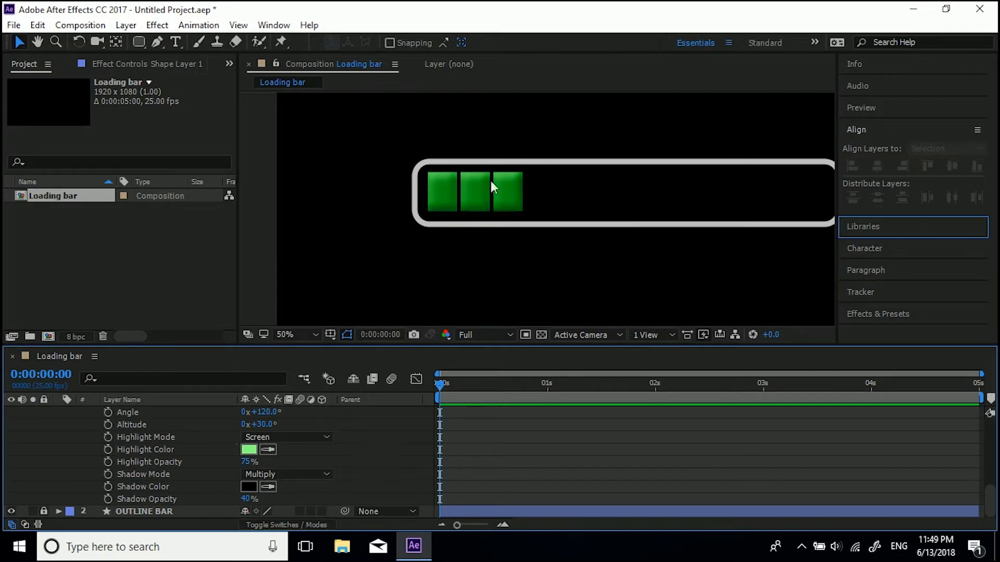
{"action": "scroll", "coordinate": [466, 225], "scroll_direction": "down", "scroll_amount": 2}
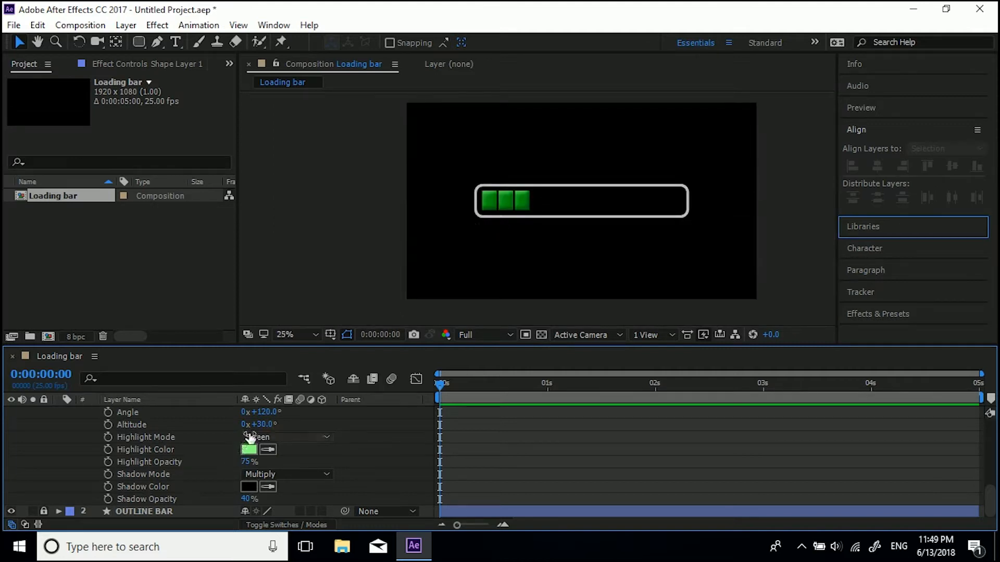
Step: Collapse the Transform group and all other properties of Shape Layer 1
{"action": "scroll", "coordinate": [234, 452], "scroll_direction": "up", "scroll_amount": 5}
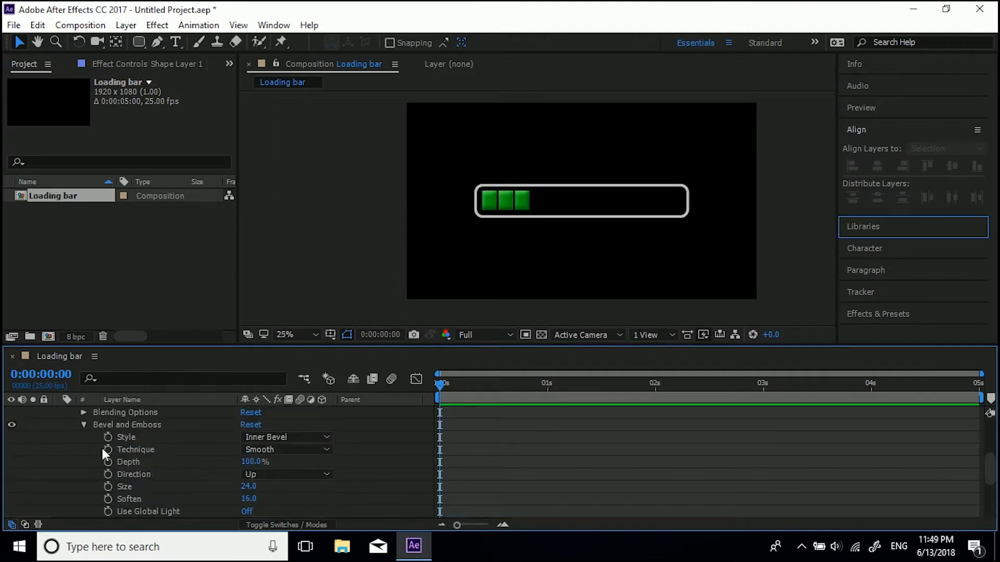
{"action": "scroll", "coordinate": [82, 426], "scroll_direction": "up", "scroll_amount": 4}
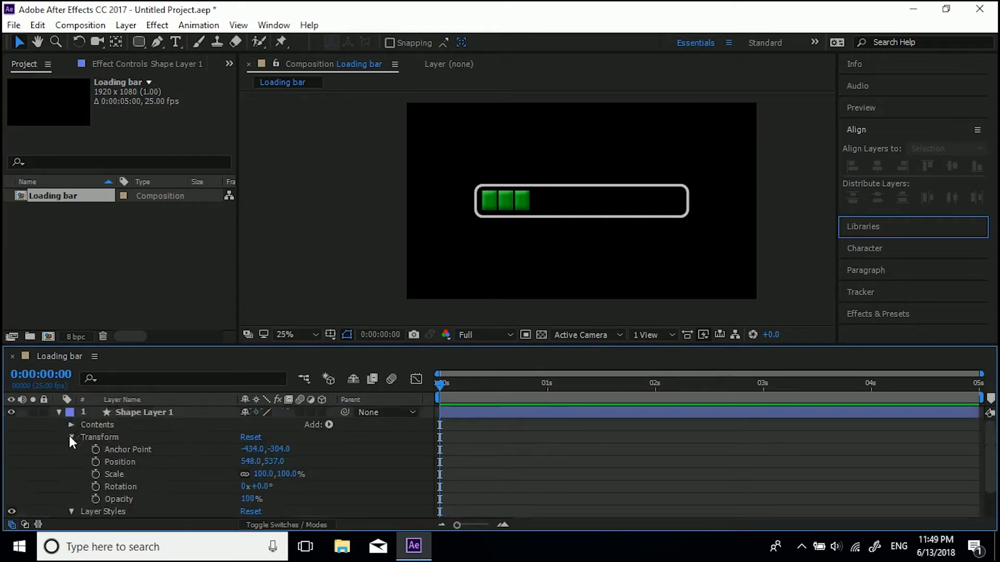
{"action": "left_click", "coordinate": [72, 437]}
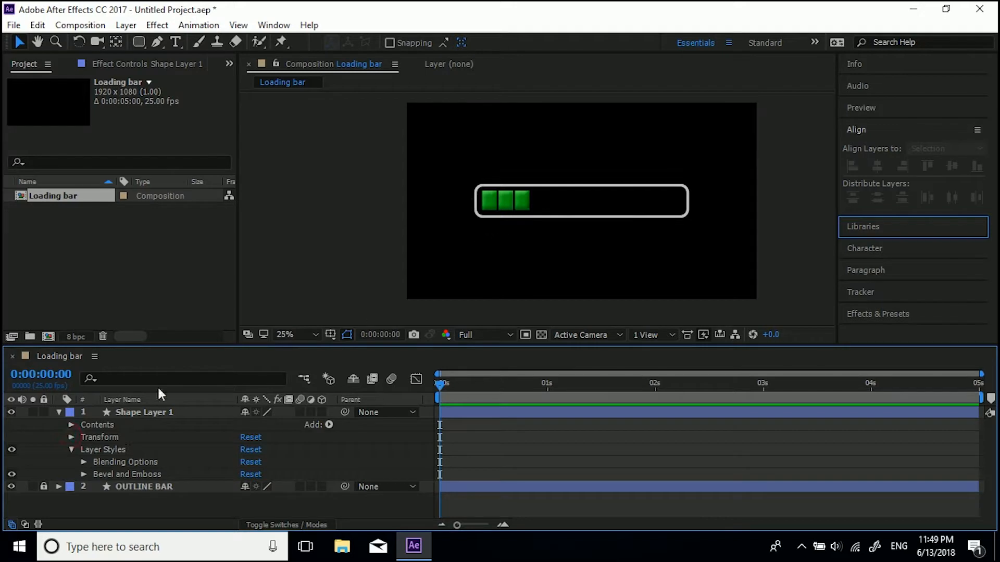
{"action": "left_click", "coordinate": [59, 412]}
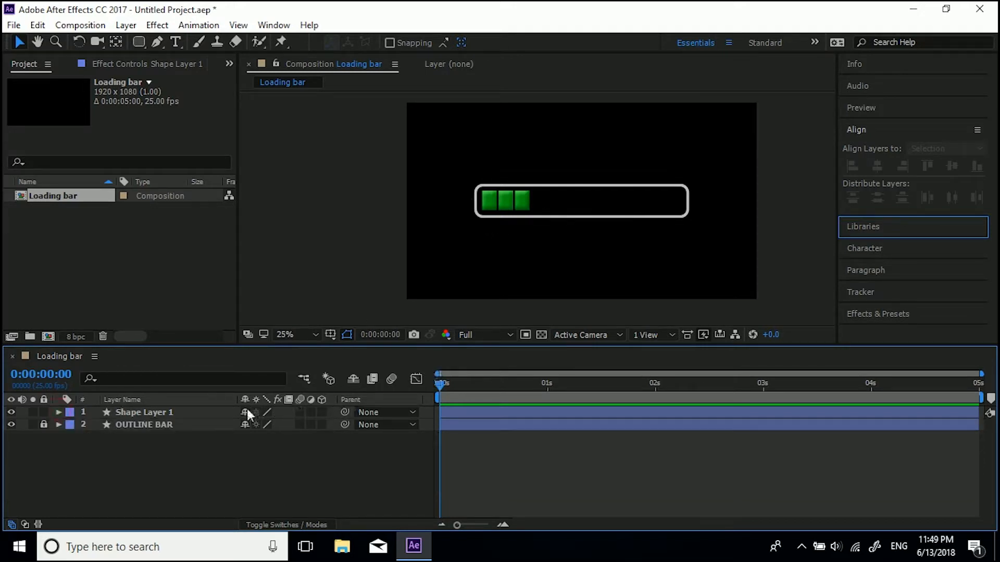
Step: Rename Shape Layer 1 as Loading bars
{"action": "left_click", "coordinate": [173, 411]}
{"action": "right_click", "coordinate": [173, 411]}
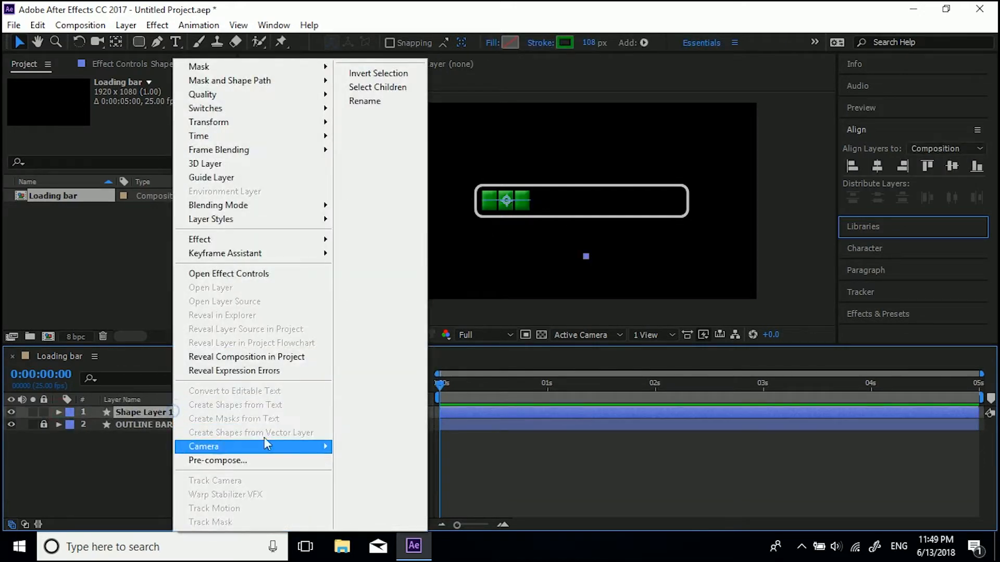
{"action": "left_click", "coordinate": [368, 102]}
{"action": "type", "text": "Loa"}
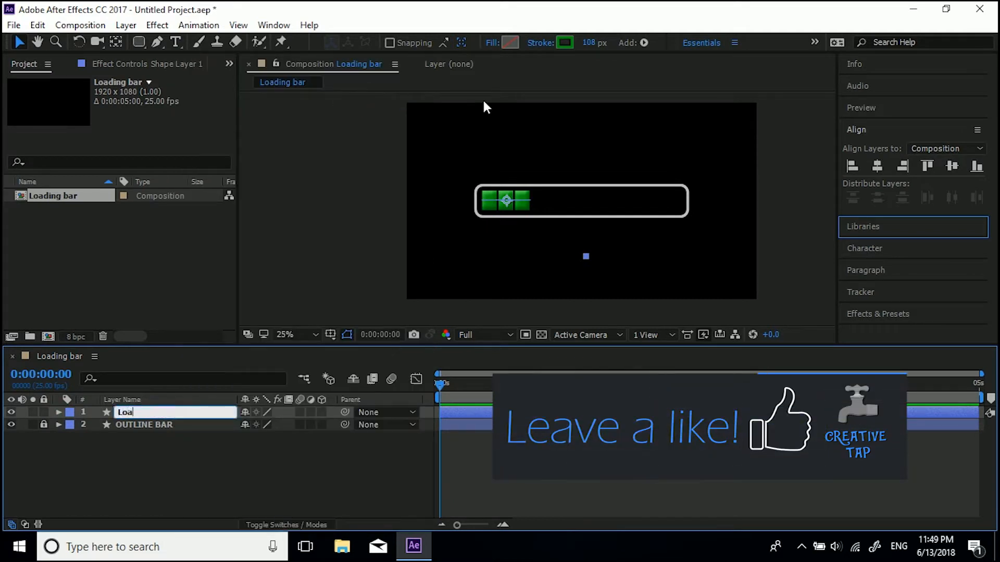
{"action": "type", "text": "ding bars"}
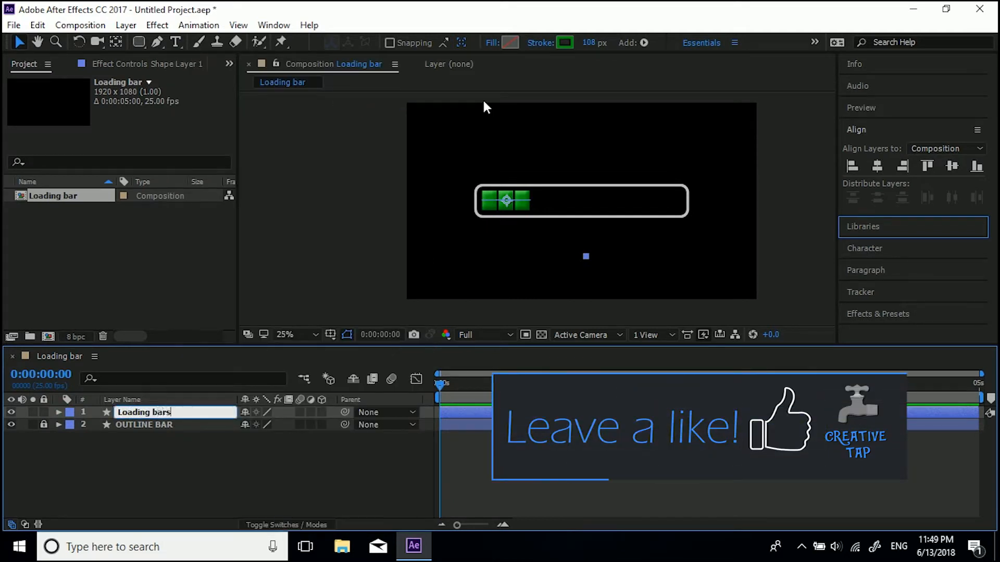
{"action": "key", "text": "Return"}
Step: Add a Position keyframe to Loading bars at 0:00:00:00, and at 0:00:01:05 set its X position to 1692, beyond the outline's right end
{"action": "left_click", "coordinate": [177, 414]}
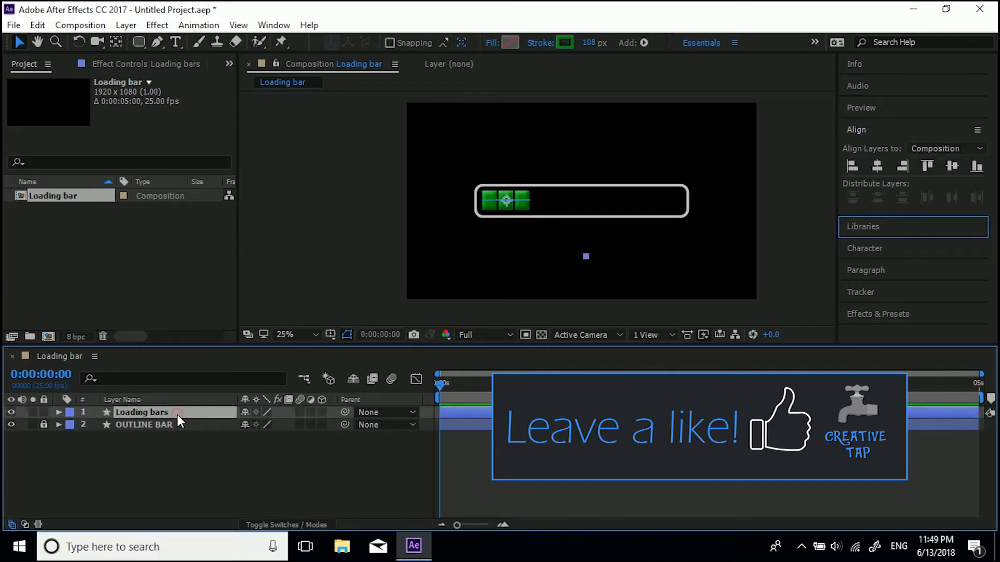
{"action": "key", "text": "p"}
{"action": "left_click", "coordinate": [96, 425]}
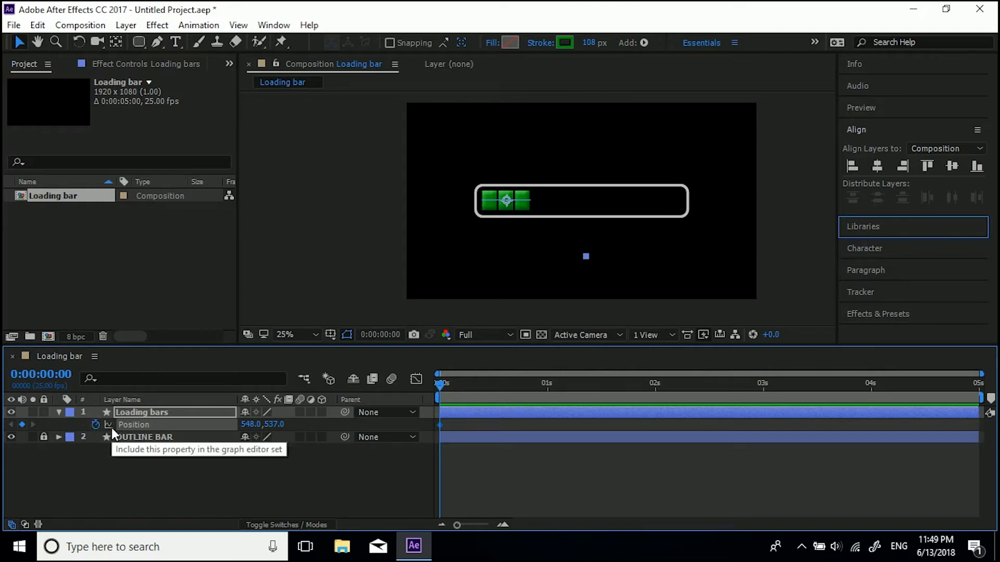
{"action": "key", "text": "space"}
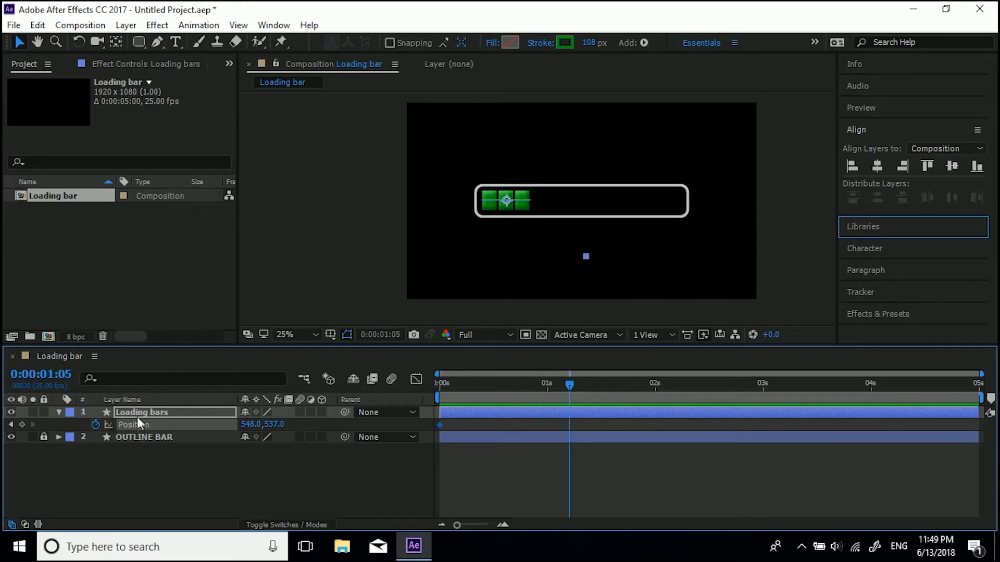
{"action": "left_click_drag", "start_coordinate": [248, 431], "coordinate": [952, 299]}
Step: At 0:00:00:00 set the X position of Loading bars to 220, left of the outline, and preview the motion
{"action": "left_click_drag", "start_coordinate": [576, 383], "coordinate": [396, 407]}
{"action": "left_click_drag", "start_coordinate": [245, 422], "coordinate": [38, 455]}
{"action": "key", "text": "space"}
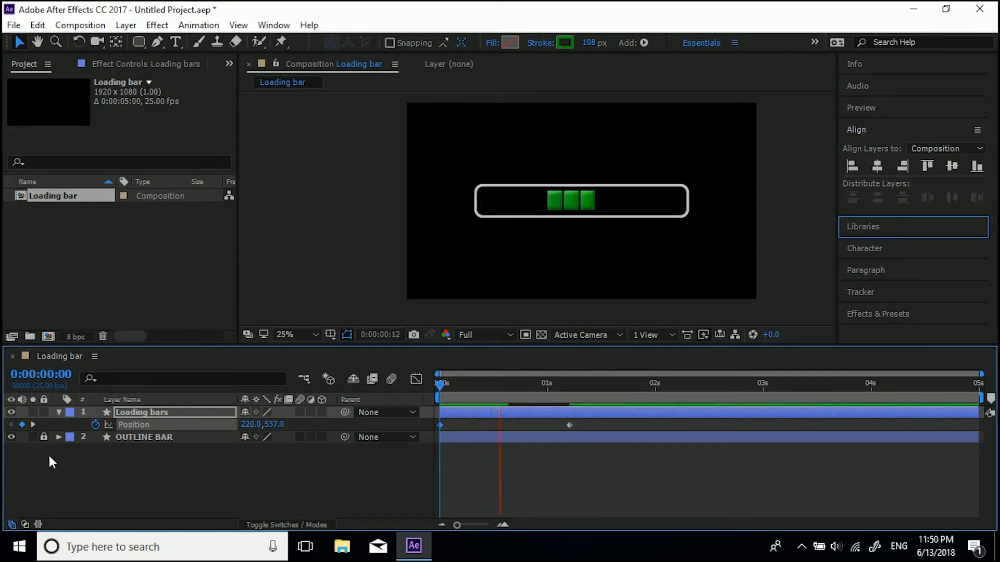
{"action": "key", "text": "space"}
Step: Move the second Position keyframe to 0:00:02:00, preview the slower motion and return to the first frame
{"action": "left_click", "coordinate": [655, 390]}
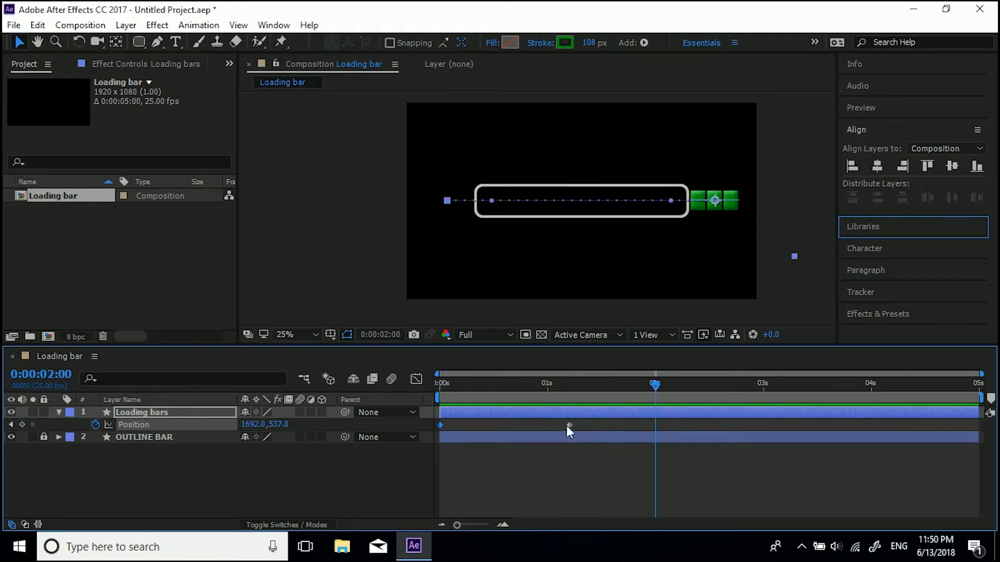
{"action": "left_click_drag", "start_coordinate": [568, 425], "coordinate": [655, 426]}
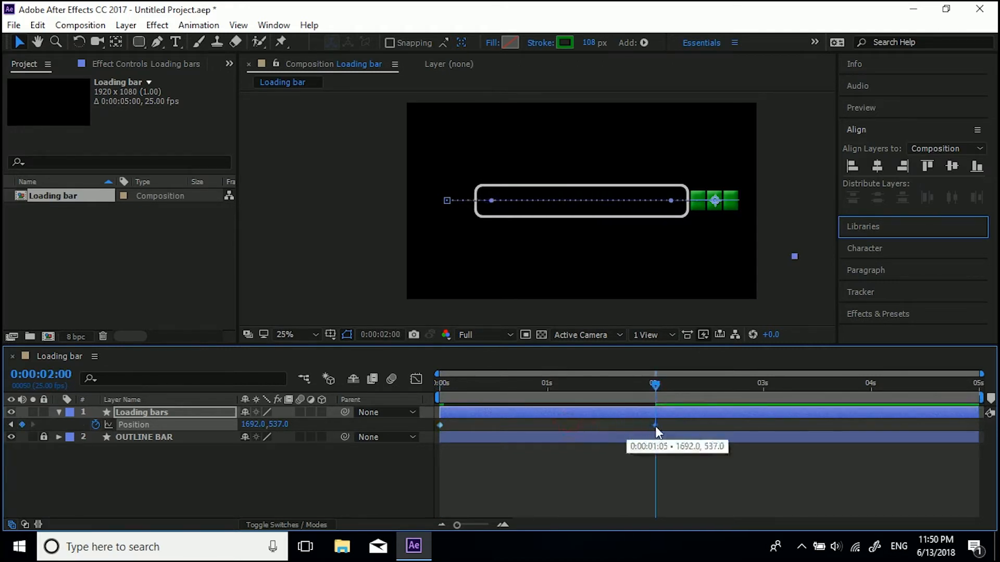
{"action": "key", "text": "space"}
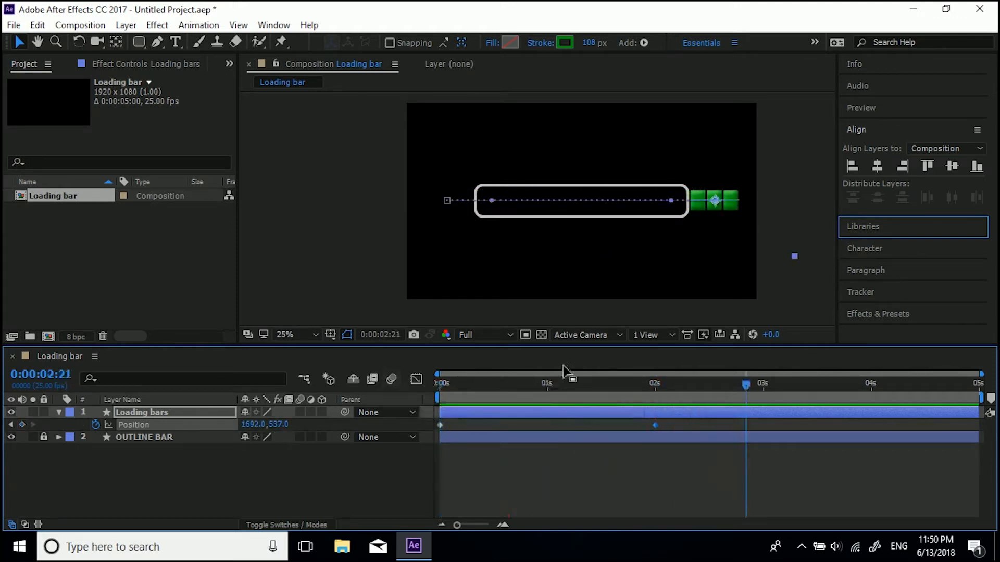
{"action": "left_click_drag", "start_coordinate": [509, 383], "coordinate": [383, 407]}
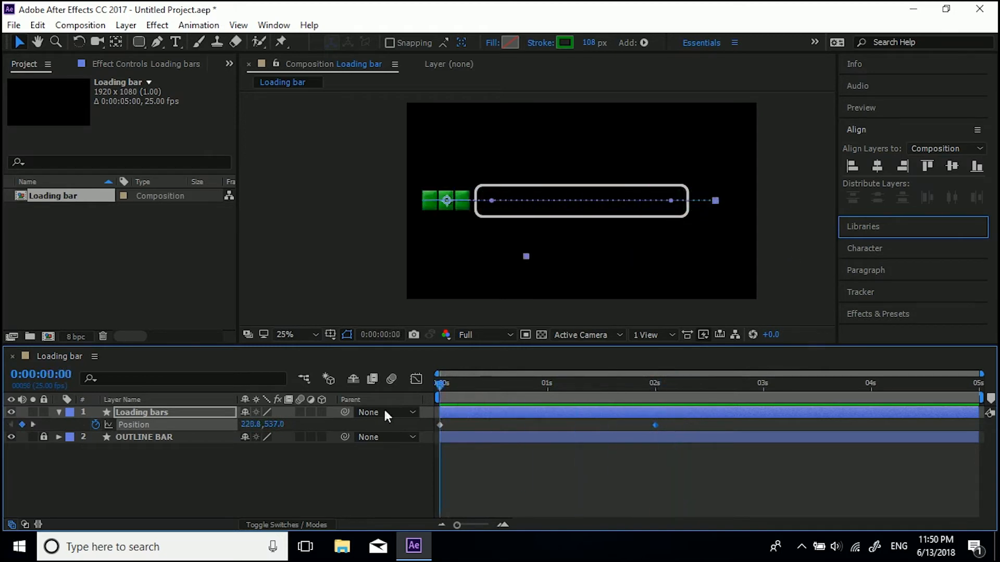
Step: With no layer selected, draw a rectangle shape that covers the inside of the grey outline
{"action": "left_click", "coordinate": [114, 456]}
{"action": "mouse_move", "coordinate": [138, 36]}
{"action": "left_mouse_down"}
{"action": "mouse_move", "coordinate": [170, 48]}
{"action": "mouse_move", "coordinate": [177, 40]}
{"action": "left_mouse_up"}
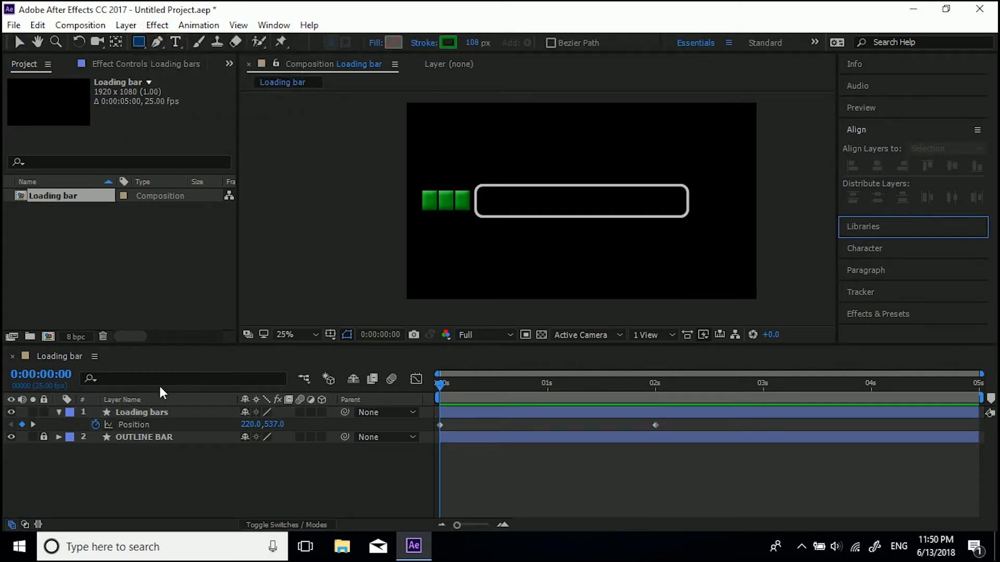
{"action": "key", "text": "period"}
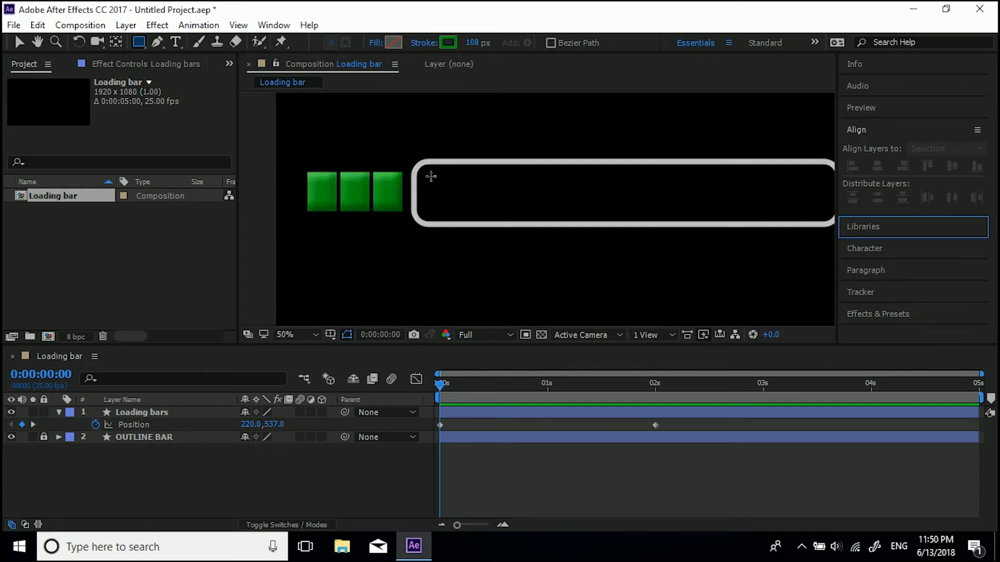
{"action": "mouse_move", "coordinate": [459, 172]}
{"action": "left_mouse_down"}
{"action": "mouse_move", "coordinate": [378, 179]}
{"action": "mouse_move", "coordinate": [453, 208]}
{"action": "mouse_move", "coordinate": [773, 216]}
{"action": "left_mouse_up"}
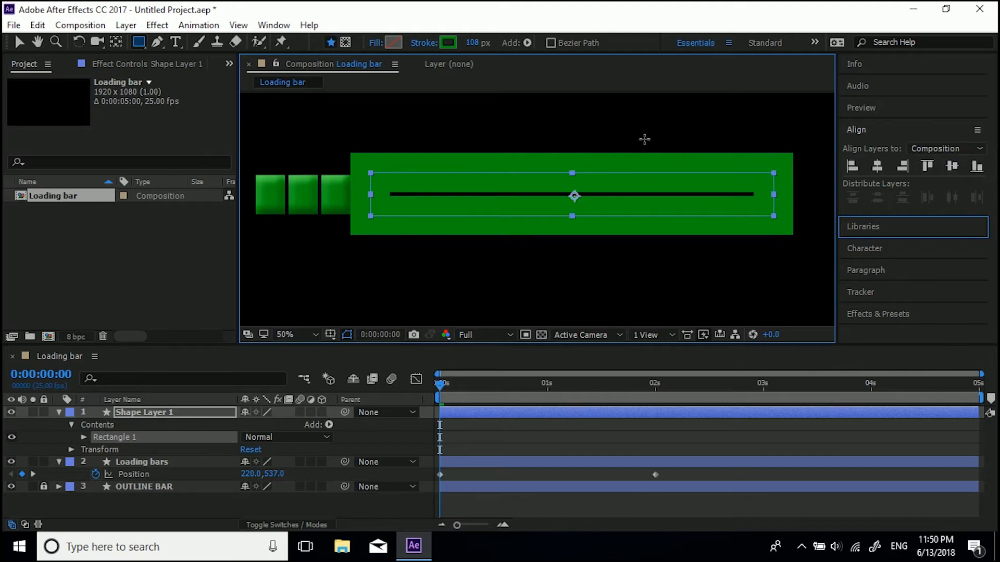
Step: Set the new rectangle's stroke width to 0 px and give it a solid cyan fill
{"action": "left_click_drag", "start_coordinate": [470, 43], "coordinate": [364, 56]}
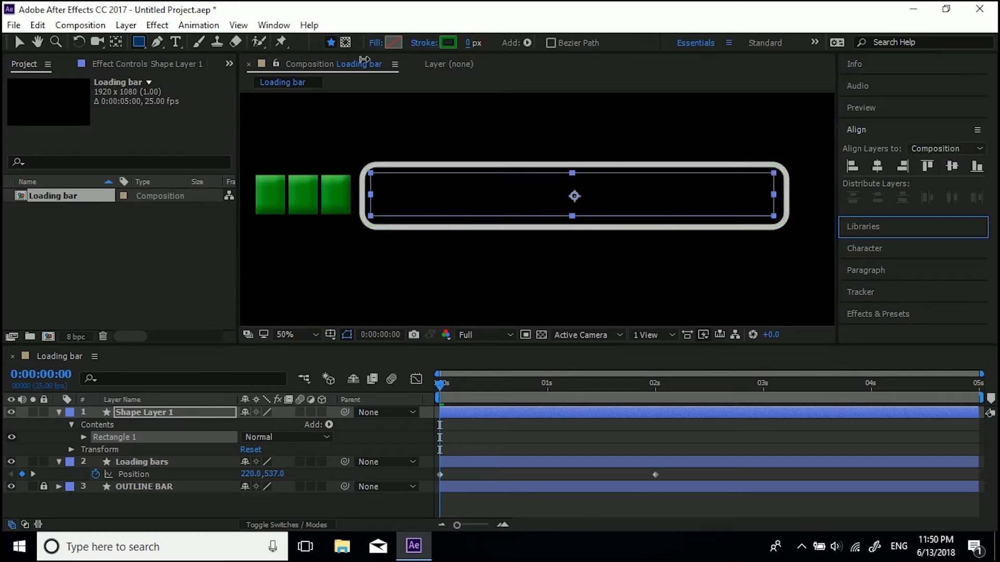
{"action": "left_click", "coordinate": [375, 44]}
{"action": "left_click", "coordinate": [45, 42]}
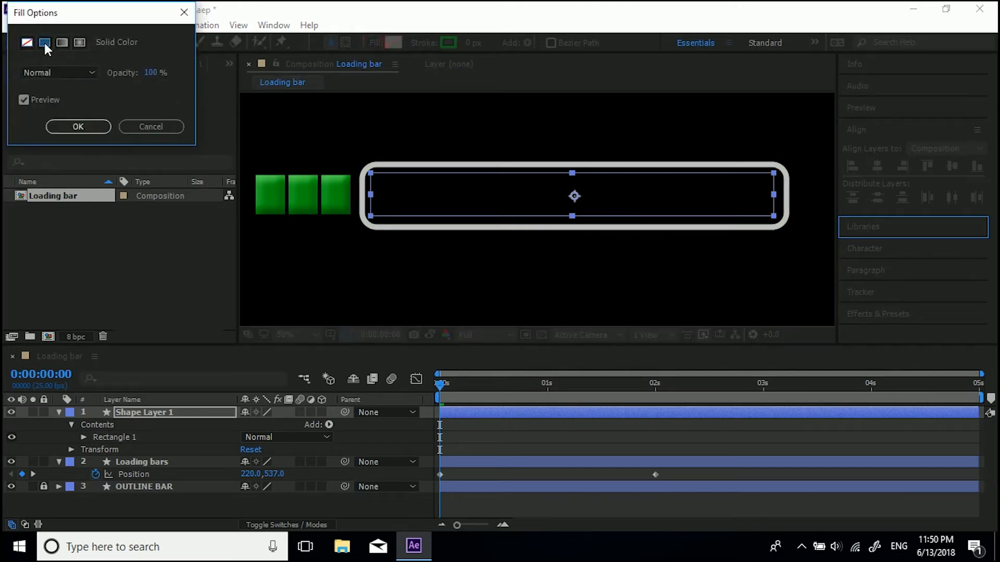
{"action": "left_click", "coordinate": [66, 124]}
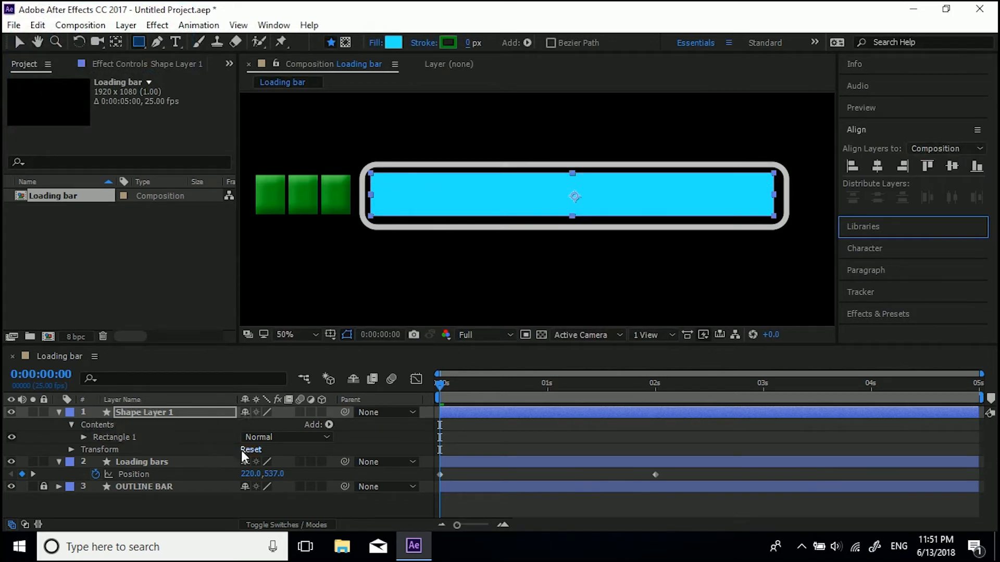
Step: Show the layers' blend mode and track matte settings and open the track matte options of Loading bars
{"action": "left_click", "coordinate": [136, 462]}
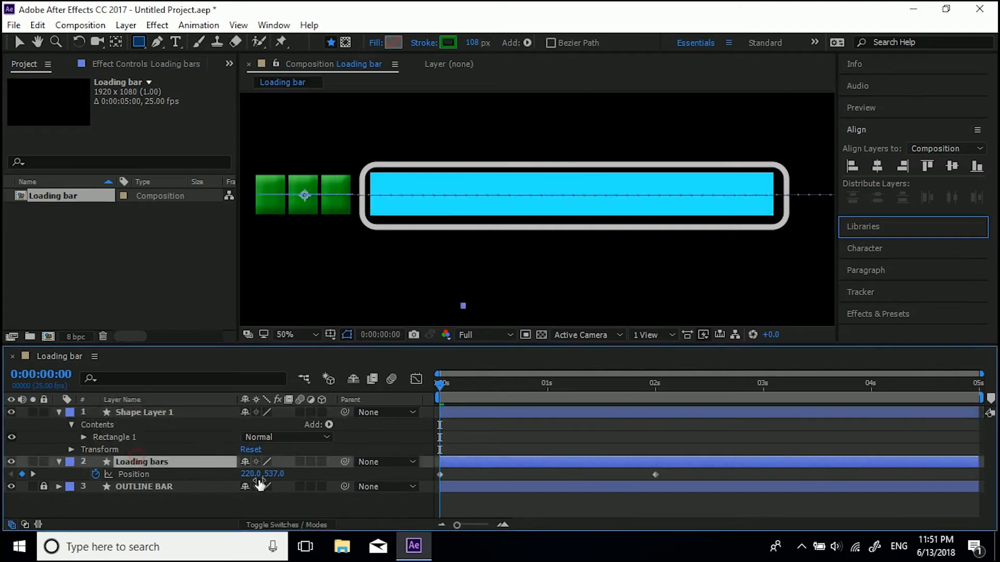
{"action": "left_click", "coordinate": [275, 524]}
{"action": "left_click", "coordinate": [345, 461]}
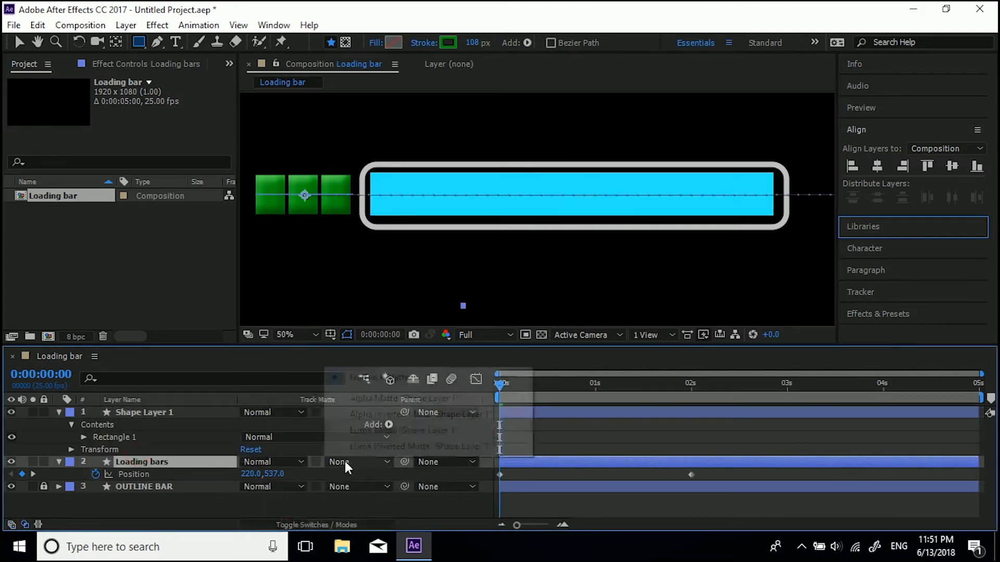
Step: Rename the cyan rectangle's layer as ALPHA FOR LOADING BAR
{"action": "left_click", "coordinate": [133, 414]}
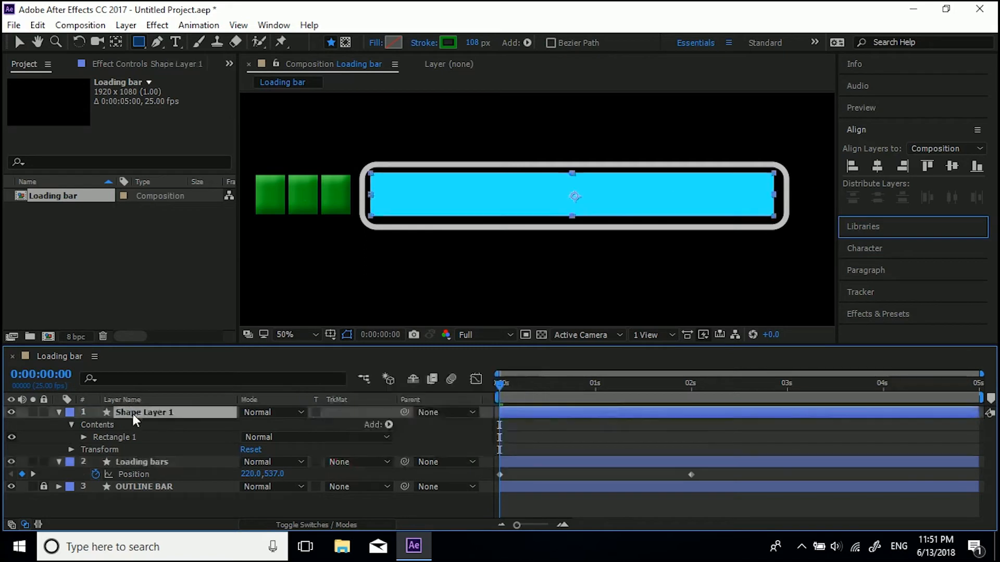
{"action": "right_click", "coordinate": [137, 414]}
{"action": "left_click", "coordinate": [341, 100]}
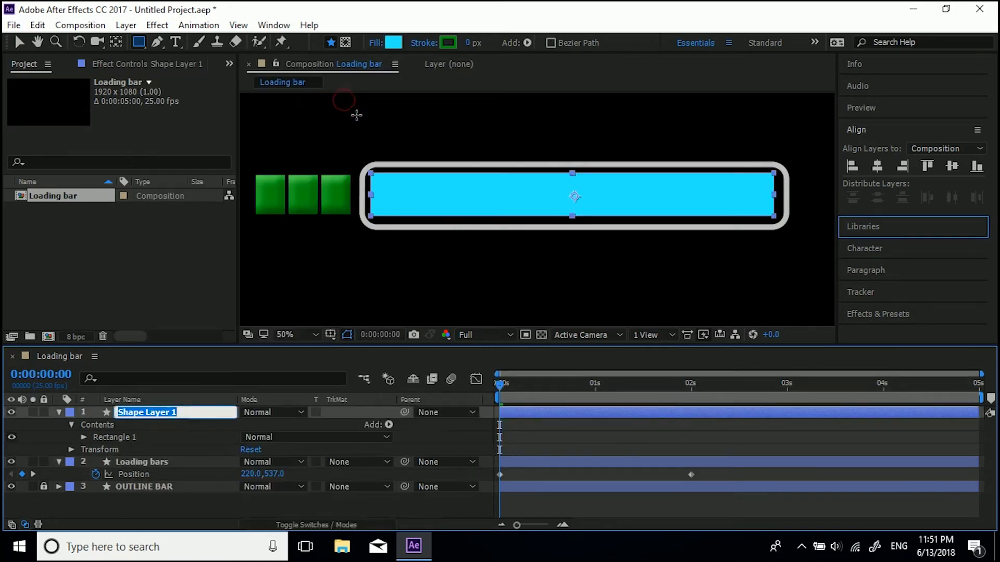
{"action": "type", "text": "ALPHA FOR LOADING BAR"}
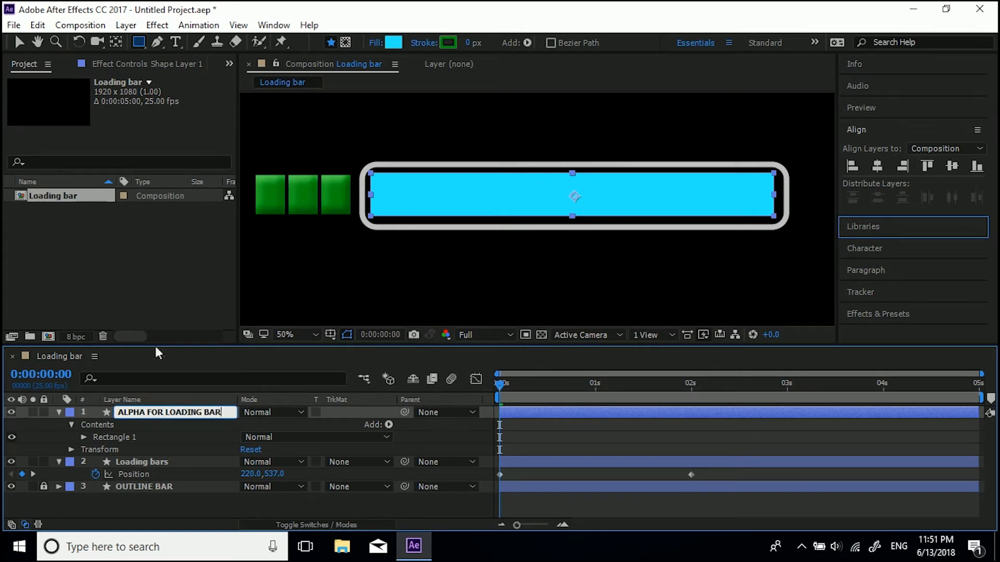
{"action": "left_click", "coordinate": [136, 511]}
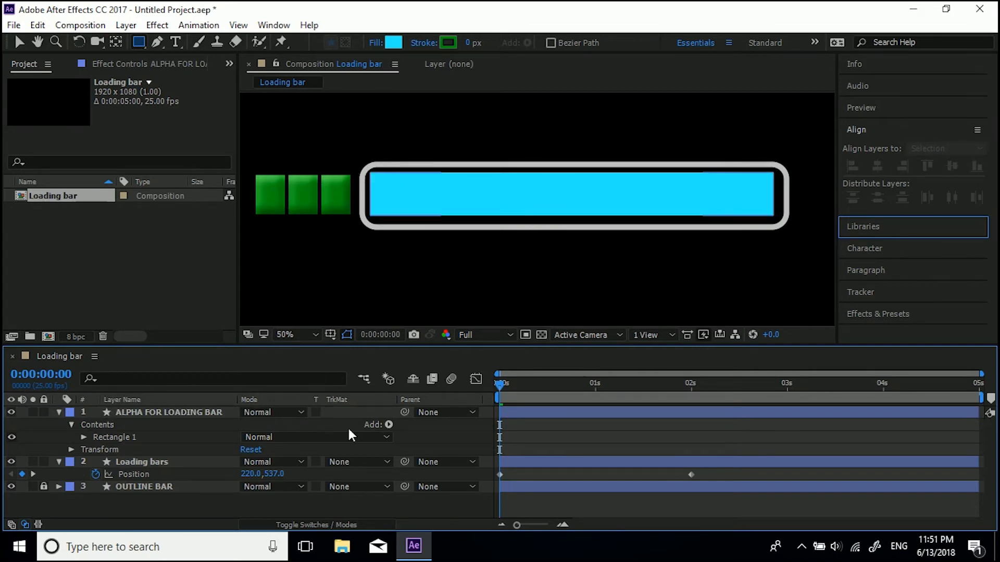
Step: Set the track matte of Loading bars to Alpha Matte "ALPHA FOR LOADING BAR"
{"action": "left_click", "coordinate": [351, 461]}
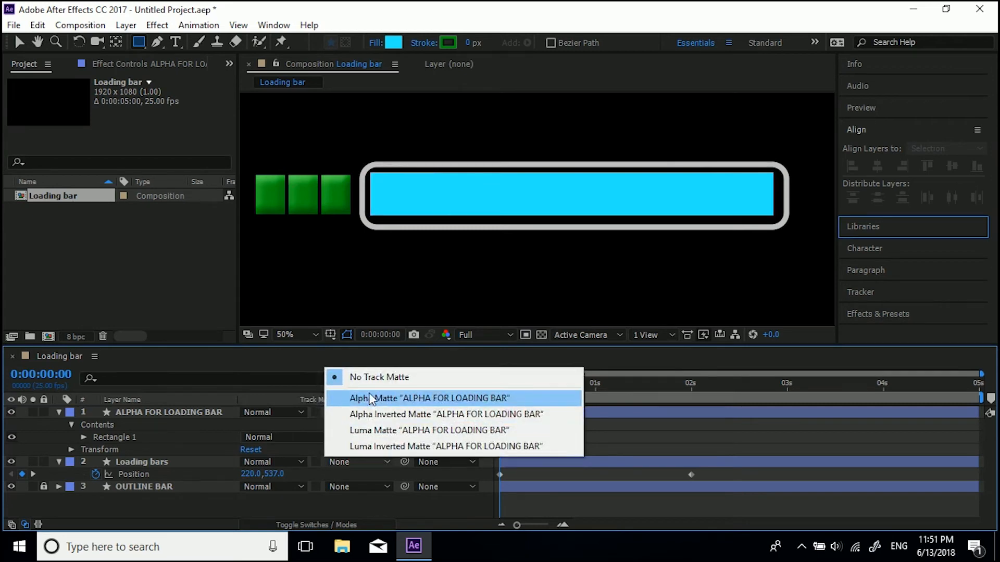
{"action": "left_click", "coordinate": [368, 398]}
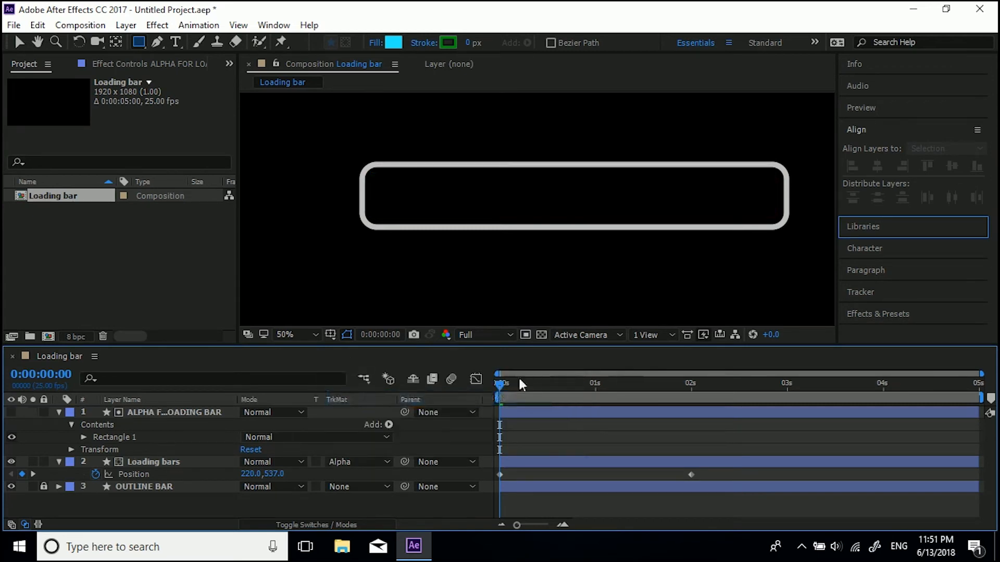
Step: Scrub through and play back the matted Loading bars animation from the start of the composition
{"action": "left_click_drag", "start_coordinate": [501, 386], "coordinate": [490, 425]}
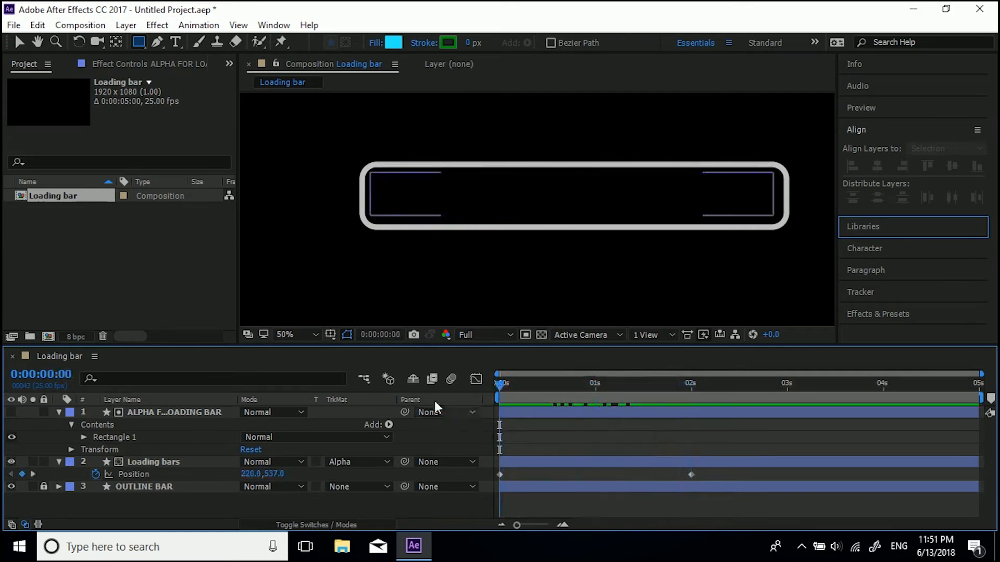
{"action": "key", "text": "comma"}
{"action": "key", "text": "space"}
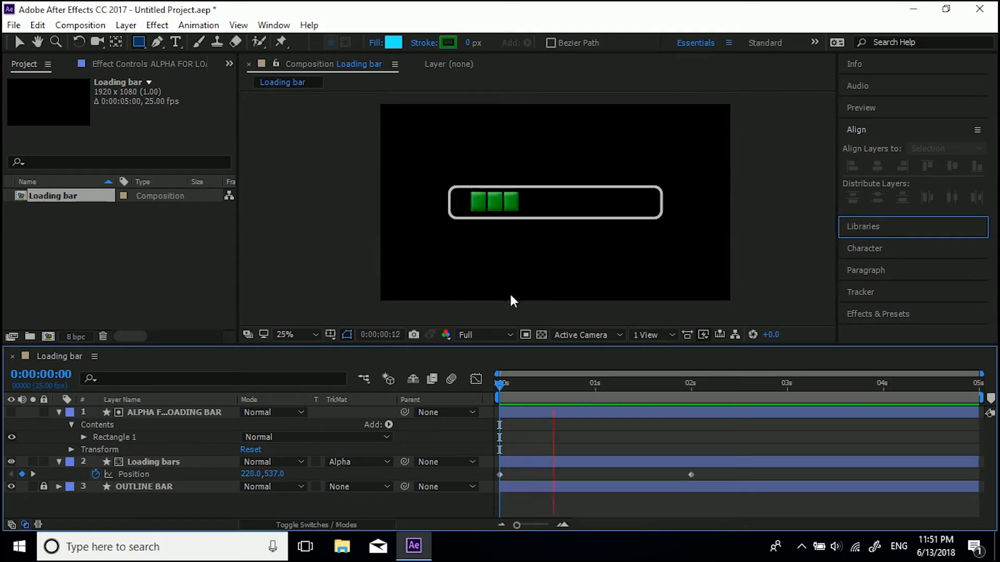
{"action": "key", "text": "space"}
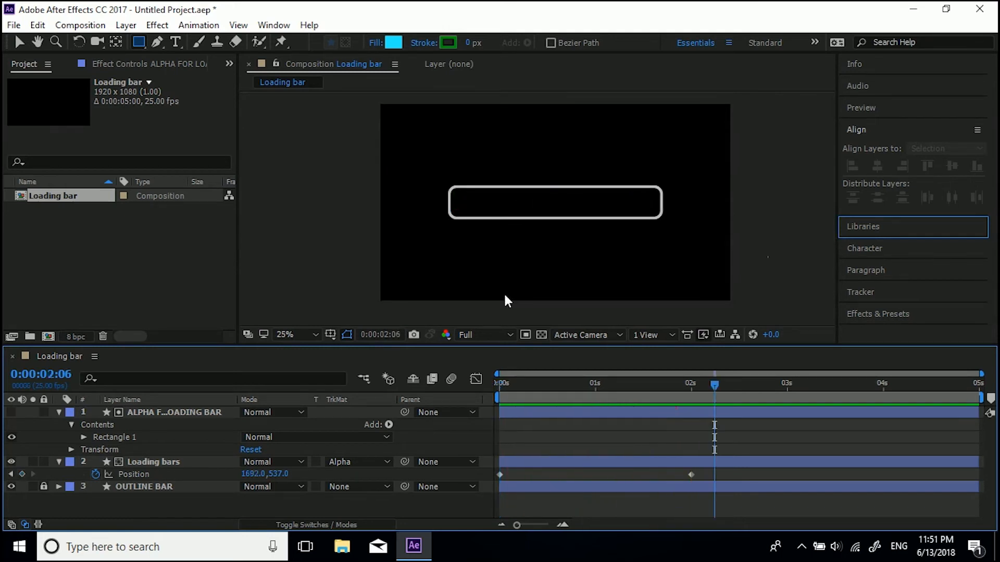
{"action": "key", "text": "space"}
{"action": "key", "text": "space"}
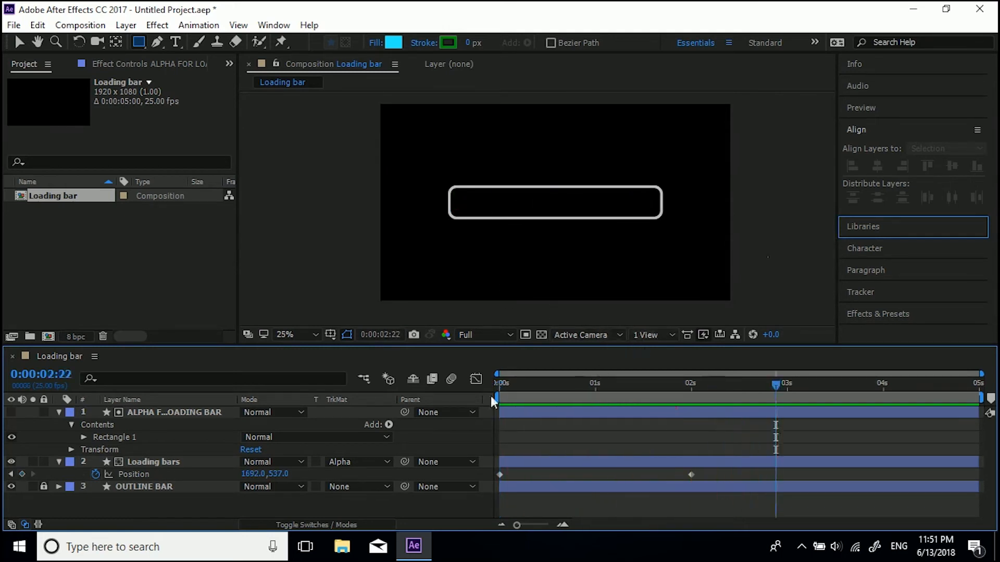
Step: Add the expression loopOut() to the Position of Loading bars and preview the looping animation from the first frame
{"action": "left_click", "coordinate": [95, 474], "text": "alt"}
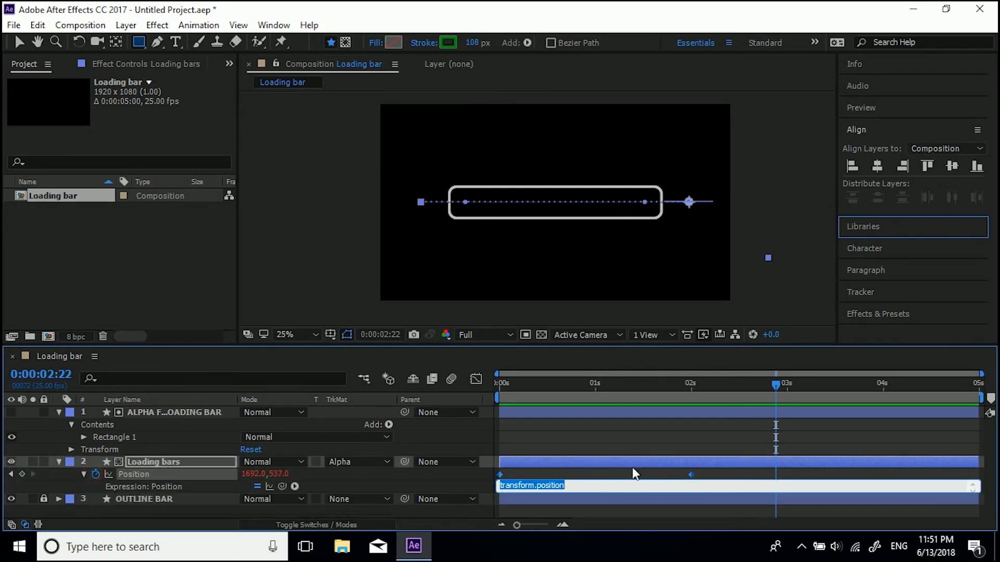
{"action": "type", "text": "loopOut"}
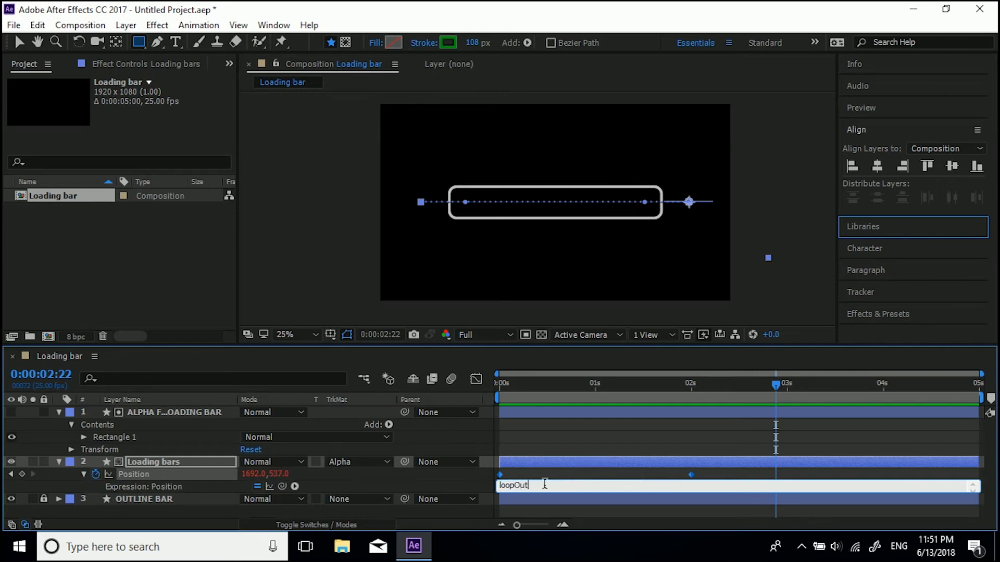
{"action": "type", "text": "()"}
{"action": "left_click", "coordinate": [304, 507]}
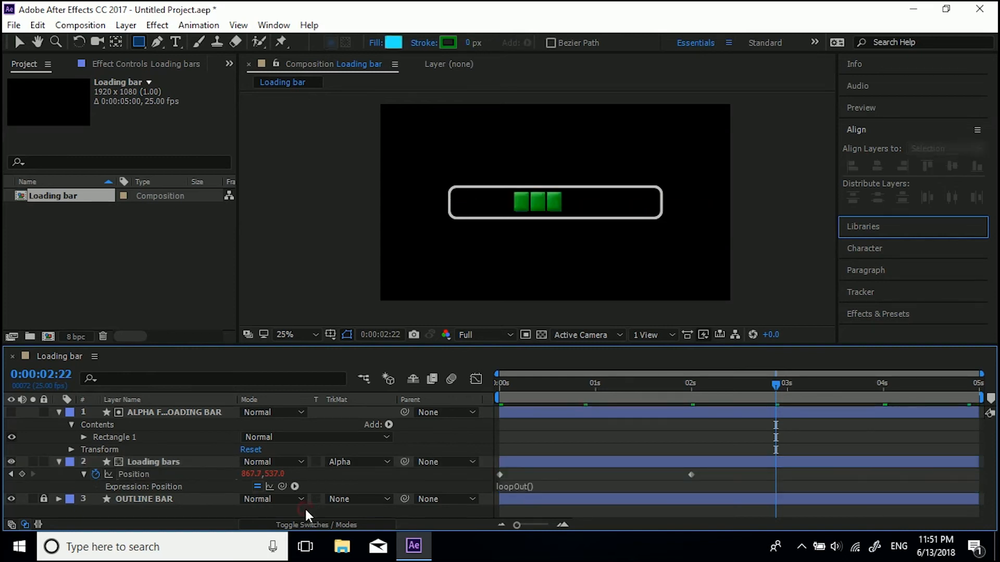
{"action": "left_click_drag", "start_coordinate": [595, 384], "coordinate": [435, 397]}
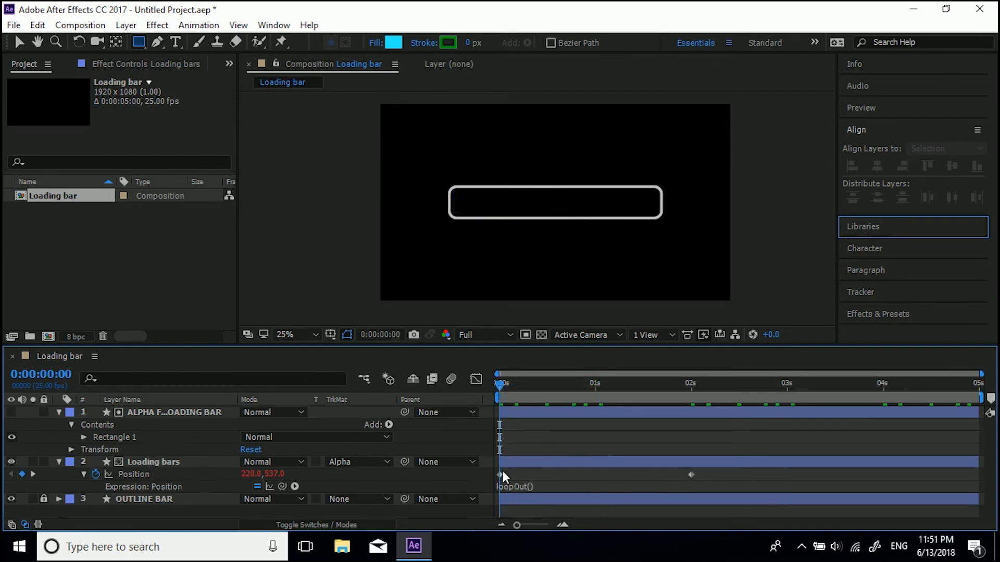
{"action": "key", "text": "space"}
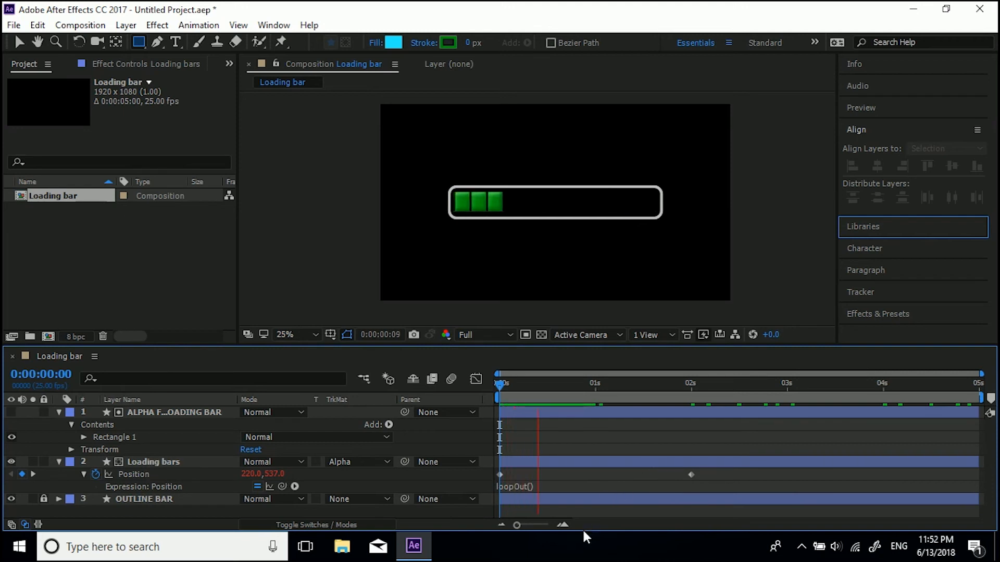